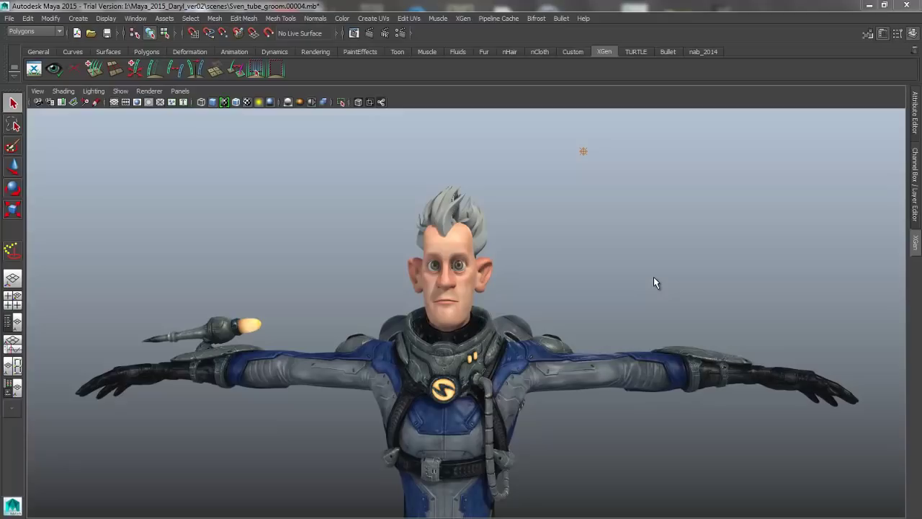
# Select the character's scalp mesh beneath the hair tubes
pyautogui.keyDown('alt'); pyautogui.moveTo(514, 271); pyautogui.dragTo(498, 299); pyautogui.keyUp('alt')
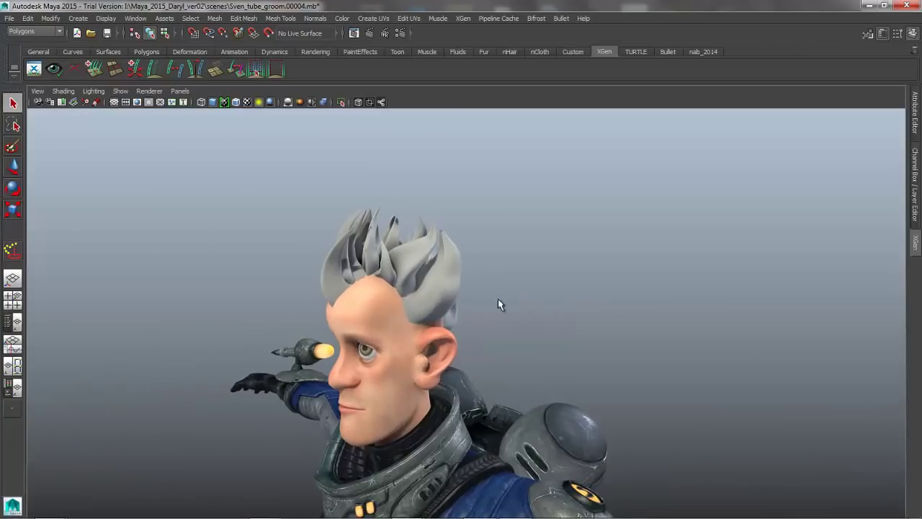
pyautogui.keyDown('alt'); pyautogui.moveTo(526, 270); pyautogui.dragTo(546, 269); pyautogui.keyUp('alt')
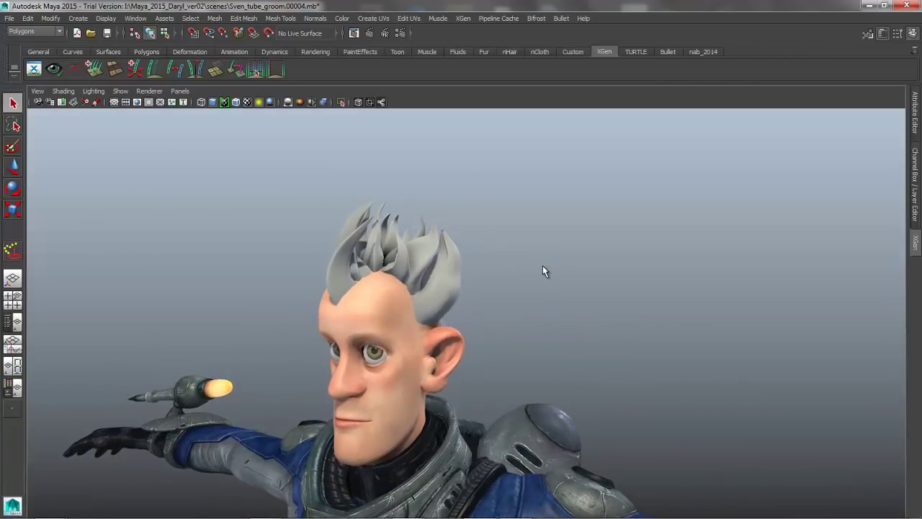
pyautogui.keyDown('alt'); pyautogui.moveTo(521, 330); pyautogui.dragTo(553, 306, button='middle'); pyautogui.keyUp('alt')
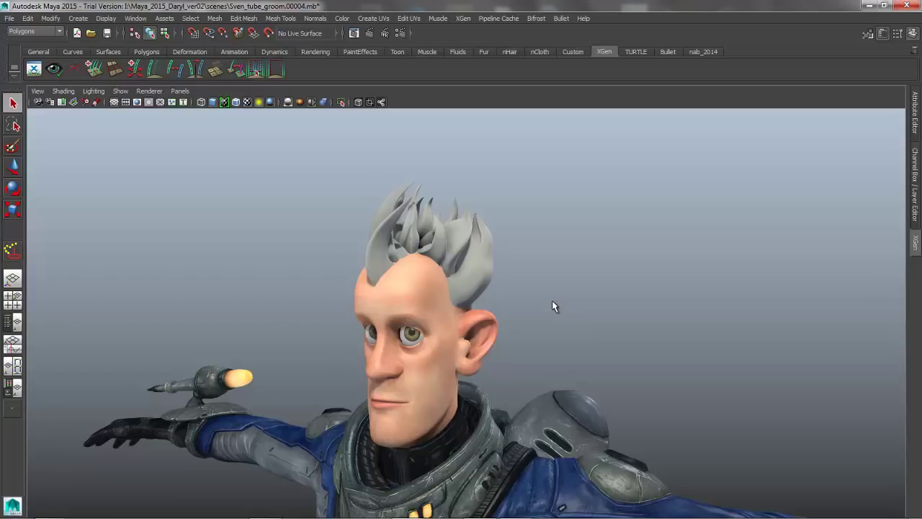
pyautogui.click(404, 283)
pyautogui.keyDown('alt'); pyautogui.moveTo(523, 292); pyautogui.dragTo(258, 280); pyautogui.keyUp('alt')
pyautogui.keyDown('alt'); pyautogui.moveTo(389, 274); pyautogui.dragTo(361, 291); pyautogui.keyUp('alt')
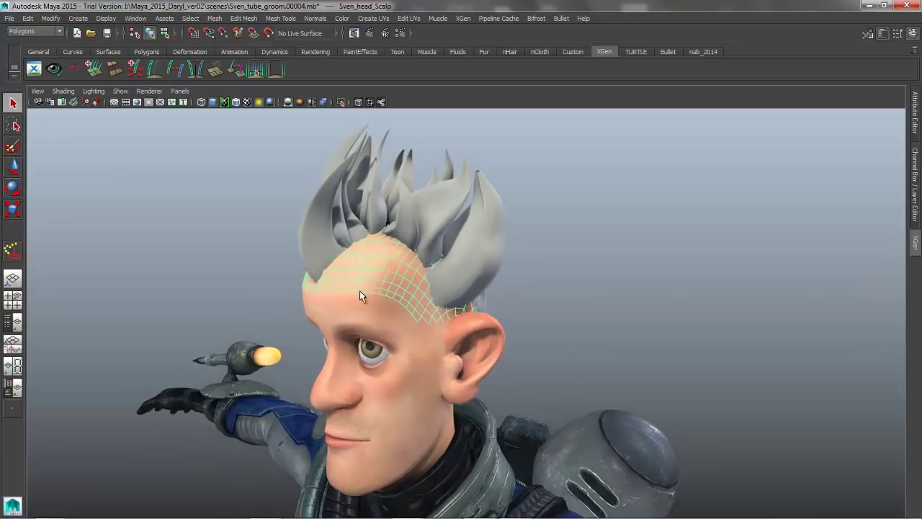
pyautogui.keyDown('alt'); pyautogui.moveTo(420, 305); pyautogui.dragTo(389, 288); pyautogui.keyUp('alt')
pyautogui.keyDown('alt'); pyautogui.moveTo(562, 309); pyautogui.dragTo(486, 303); pyautogui.keyUp('alt')
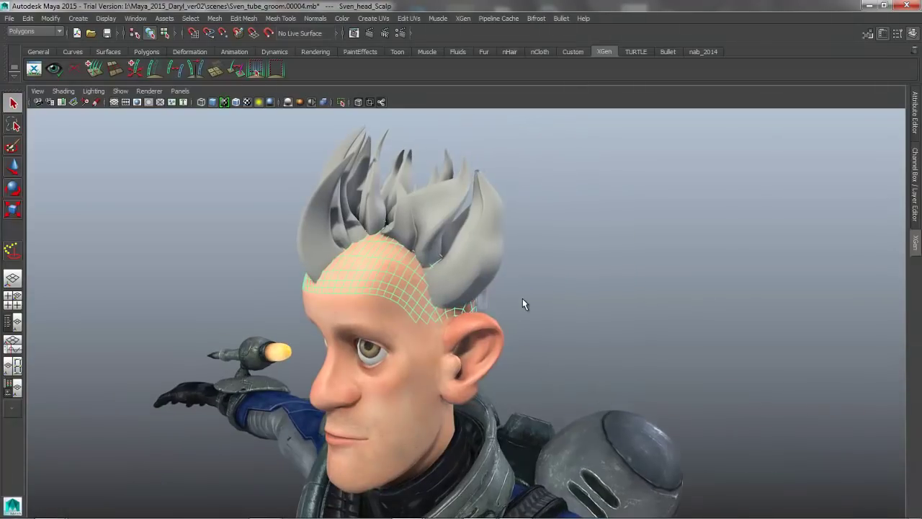
# Create an XGen spline description named hair3 in a new collection SVEN, generated randomly and controlled by placing and shaping guides
pyautogui.click(915, 243)
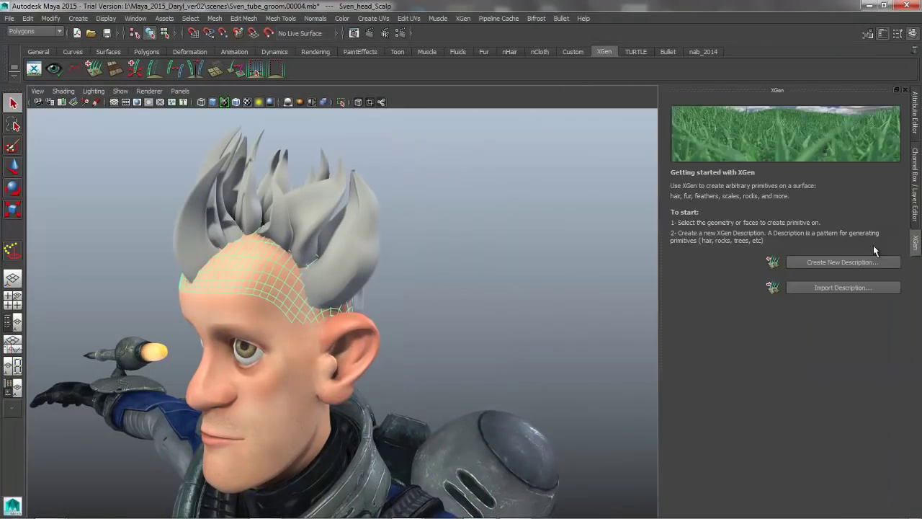
pyautogui.keyDown('alt'); pyautogui.moveTo(410, 215); pyautogui.dragTo(458, 215, button='middle'); pyautogui.keyUp('alt')
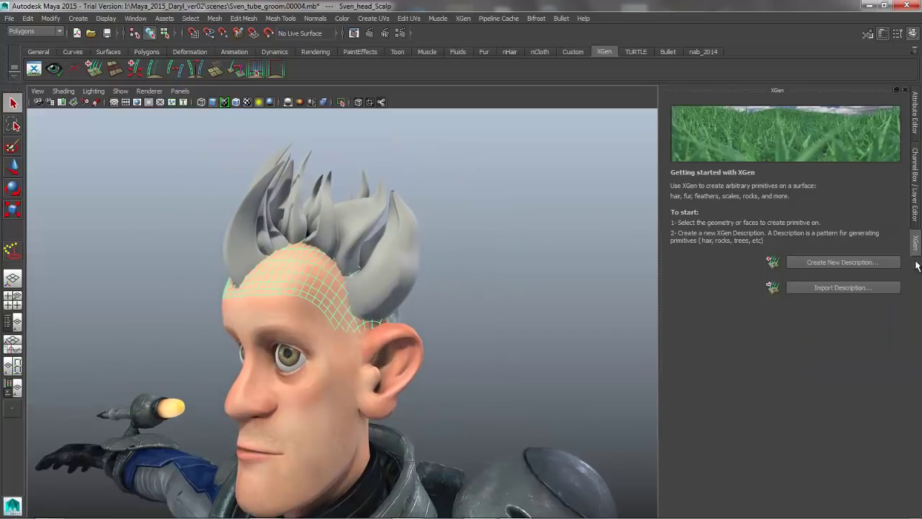
pyautogui.click(841, 263)
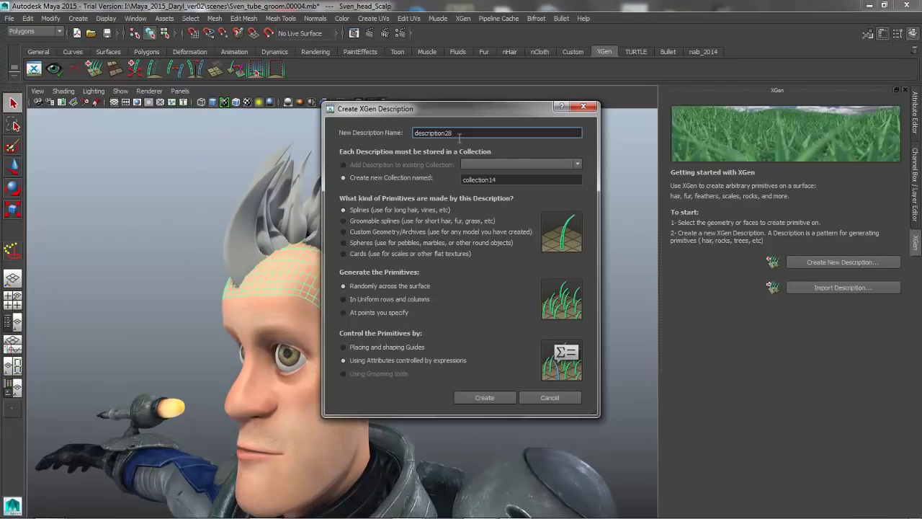
pyautogui.doubleClick(416, 129)
pyautogui.write('hair3')
pyautogui.click(485, 180)
pyautogui.doubleClick(485, 180)
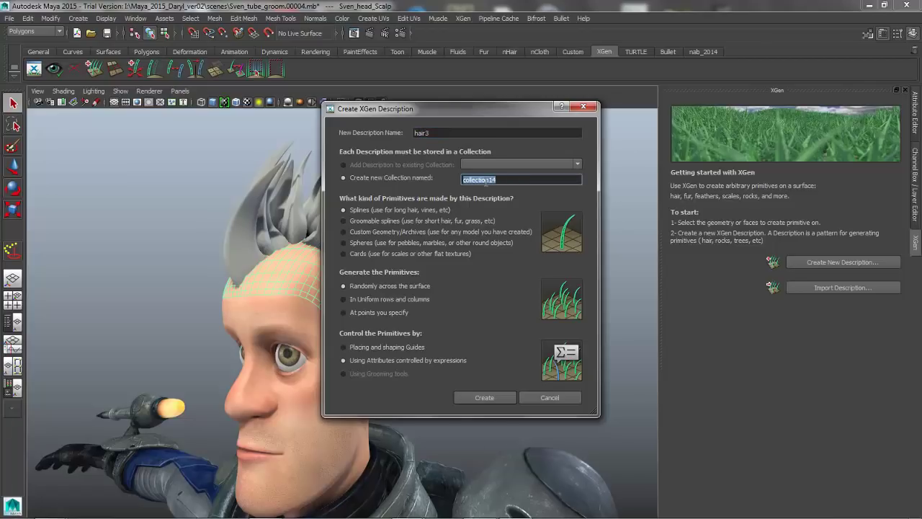
pyautogui.write('SVEN')
pyautogui.click(344, 348)
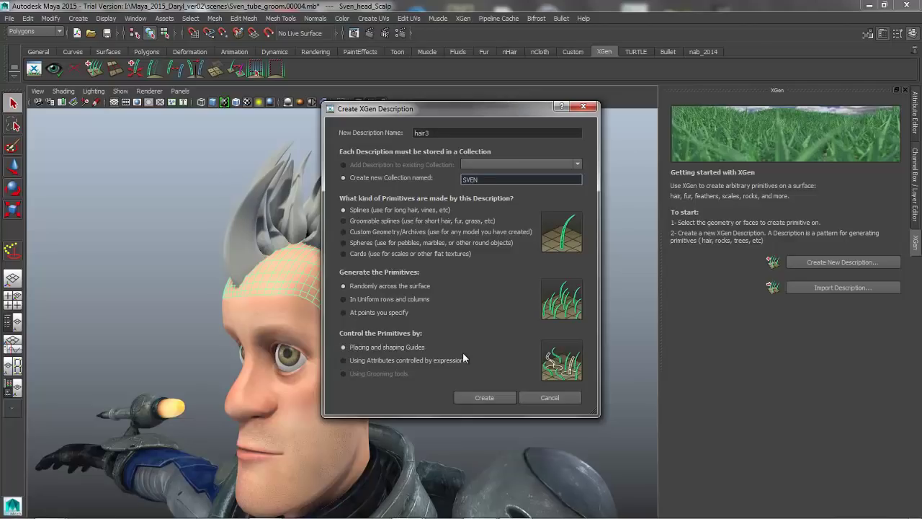
pyautogui.click(483, 397)
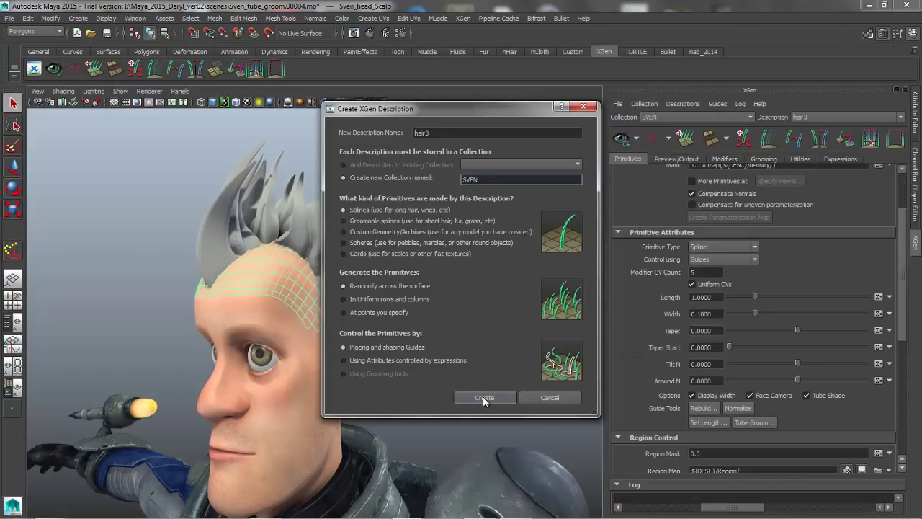
# Deselect the scalp and open the Tube Groom options for the hair3 description, clear of the character's head
pyautogui.keyDown('alt'); pyautogui.moveTo(401, 372); pyautogui.dragTo(443, 377); pyautogui.keyUp('alt')
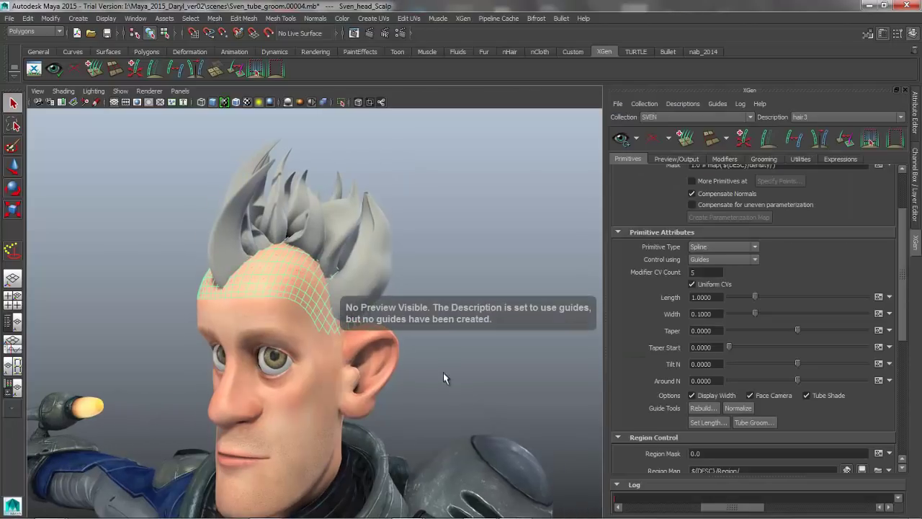
pyautogui.click(470, 296)
pyautogui.moveTo(470, 297)
pyautogui.keyDown('alt'); pyautogui.mouseDown()
pyautogui.moveTo(478, 276)
pyautogui.moveTo(484, 288)
pyautogui.mouseUp(); pyautogui.keyUp('alt')
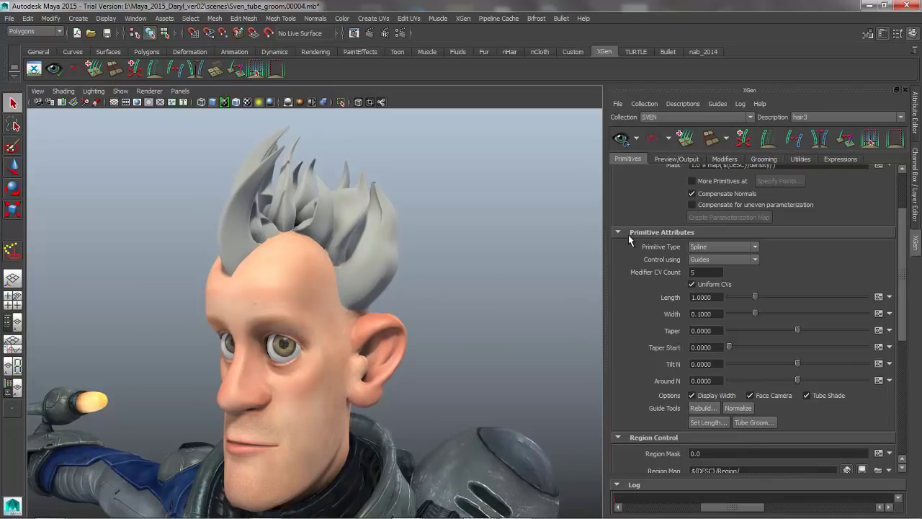
pyautogui.click(755, 424)
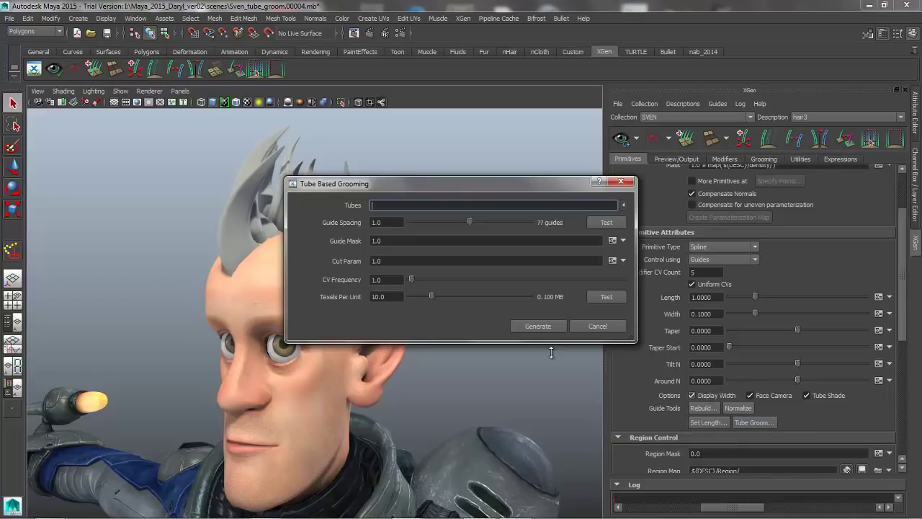
pyautogui.moveTo(437, 183); pyautogui.dragTo(508, 167)
# Examine the shape of the large hair tube above the ear in wireframe and shaded display
pyautogui.keyDown('alt'); pyautogui.moveTo(268, 259); pyautogui.dragTo(222, 319); pyautogui.keyUp('alt')
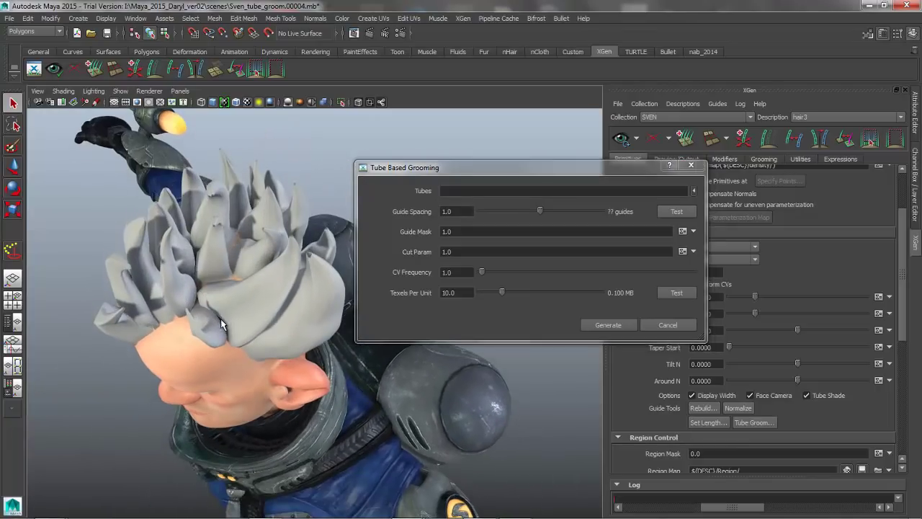
pyautogui.moveTo(301, 297)
pyautogui.keyDown('alt'); pyautogui.mouseDown()
pyautogui.moveTo(264, 287)
pyautogui.moveTo(282, 298)
pyautogui.moveTo(257, 324)
pyautogui.moveTo(248, 178)
pyautogui.moveTo(299, 242)
pyautogui.moveTo(250, 252)
pyautogui.moveTo(158, 299)
pyautogui.moveTo(200, 302)
pyautogui.mouseUp(); pyautogui.keyUp('alt')
pyautogui.click(253, 305)
pyautogui.scroll(3, 257, 324)
pyautogui.scroll(2, 266, 246)
pyautogui.press('4')
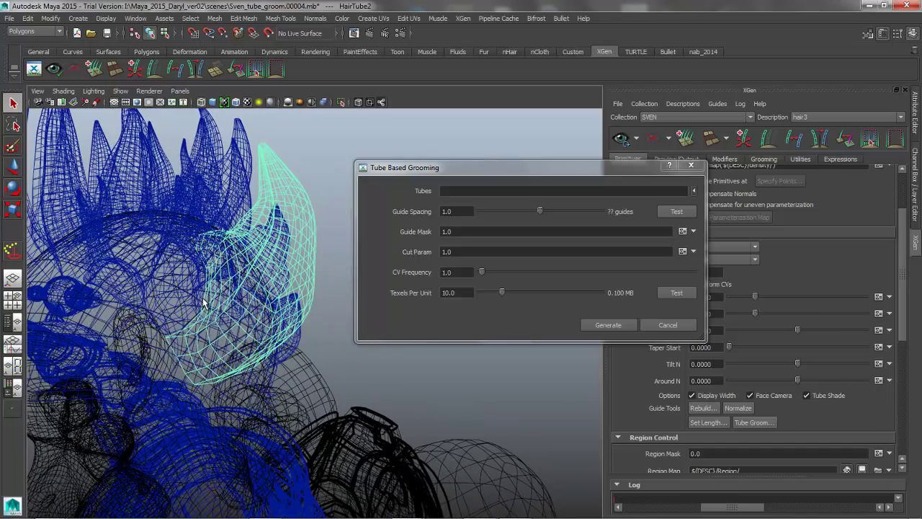
pyautogui.press('5')
pyautogui.keyDown('alt'); pyautogui.moveTo(206, 302); pyautogui.dragTo(223, 321); pyautogui.keyUp('alt')
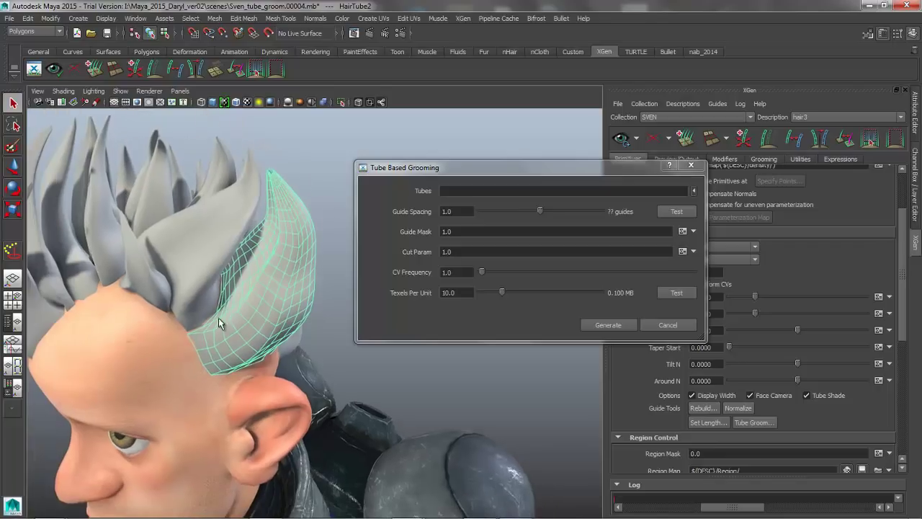
pyautogui.keyDown('alt'); pyautogui.moveTo(323, 264); pyautogui.dragTo(286, 274); pyautogui.keyUp('alt')
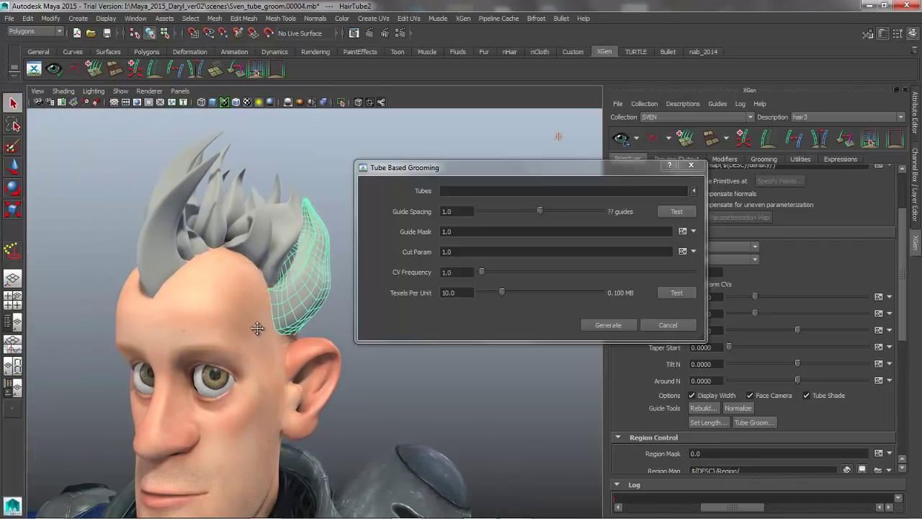
pyautogui.keyDown('alt'); pyautogui.moveTo(258, 329); pyautogui.dragTo(272, 333, button='middle'); pyautogui.keyUp('alt')
pyautogui.keyDown('alt'); pyautogui.moveTo(272, 334); pyautogui.dragTo(251, 344); pyautogui.keyUp('alt')
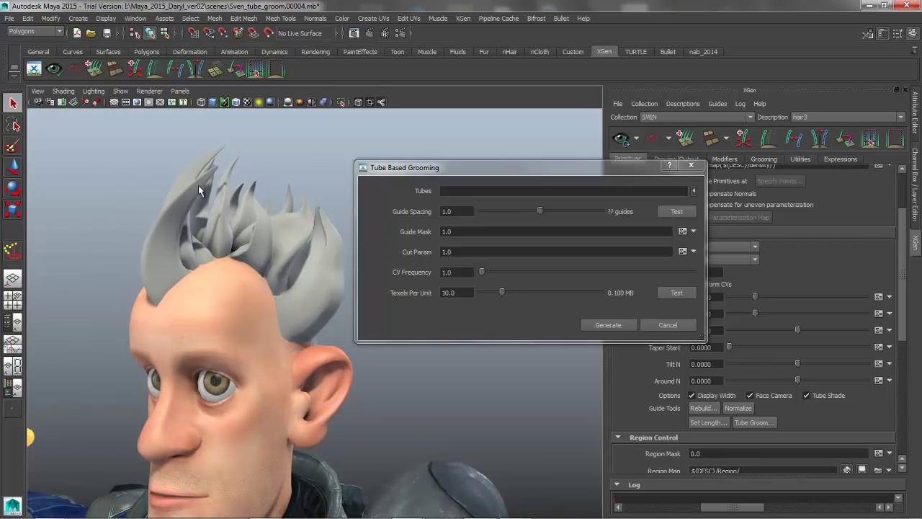
# Select all the hair tubes on the head and load them as the tubes for tube-based grooming
pyautogui.keyDown('alt'); pyautogui.moveTo(187, 165); pyautogui.dragTo(197, 178); pyautogui.keyUp('alt')
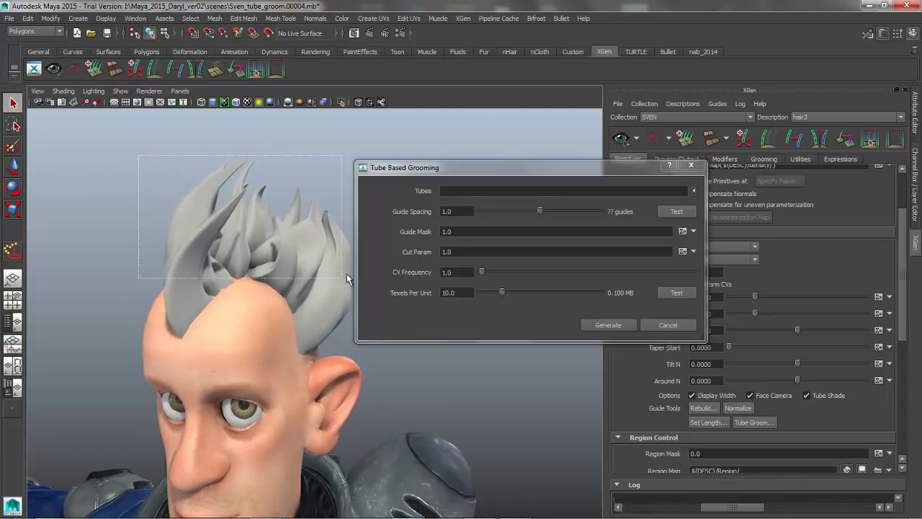
pyautogui.moveTo(346, 273); pyautogui.dragTo(237, 283)
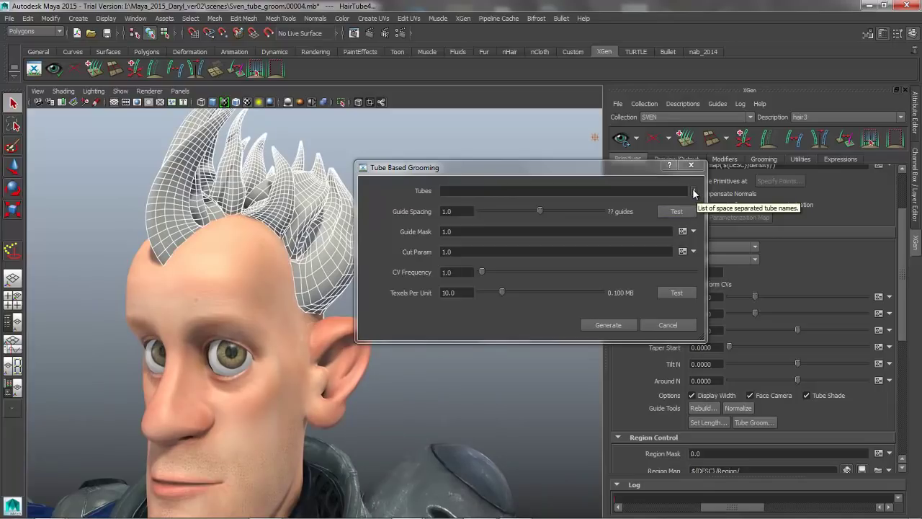
pyautogui.click(693, 191)
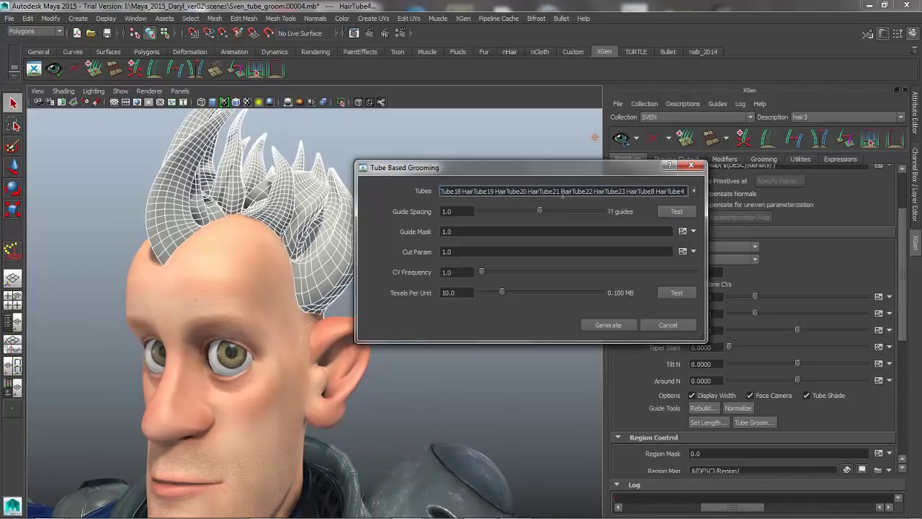
# Test the guide distribution at a spacing of 1.0 and inspect the guide points around the tube bases
pyautogui.keyDown('alt'); pyautogui.moveTo(229, 245); pyautogui.dragTo(577, 220); pyautogui.keyUp('alt')
pyautogui.click(675, 212)
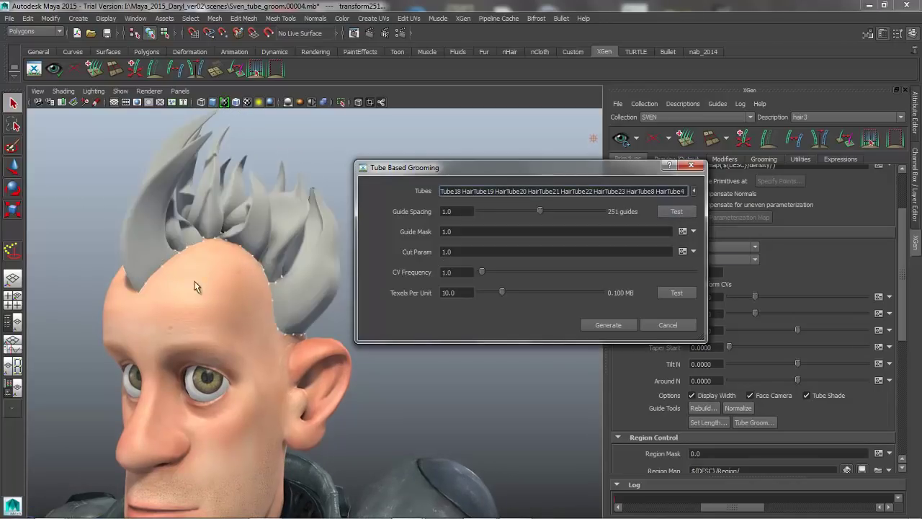
pyautogui.scroll(5, 202, 292)
pyautogui.keyDown('alt'); pyautogui.moveTo(210, 304); pyautogui.dragTo(180, 302); pyautogui.keyUp('alt')
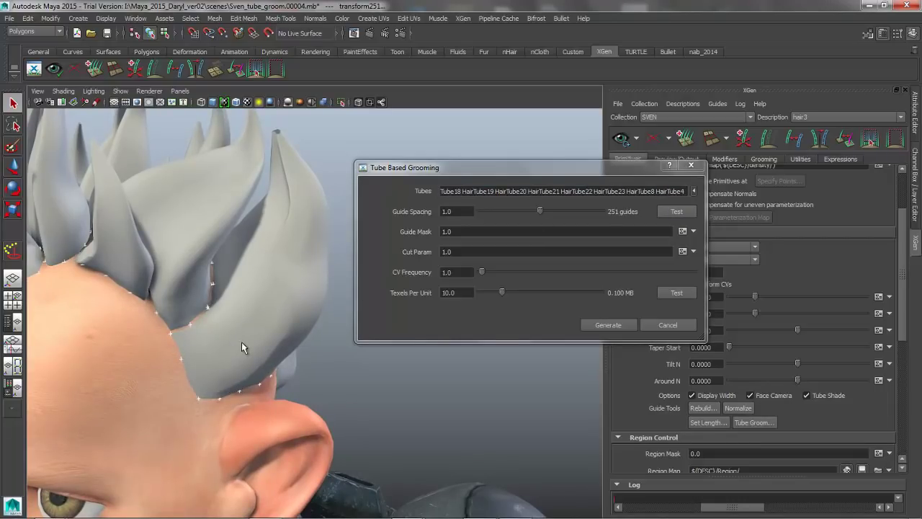
pyautogui.moveTo(241, 345)
pyautogui.keyDown('alt'); pyautogui.mouseDown()
pyautogui.moveTo(181, 347)
pyautogui.moveTo(214, 345)
pyautogui.moveTo(177, 370)
pyautogui.moveTo(195, 371)
pyautogui.moveTo(177, 389)
pyautogui.moveTo(181, 367)
pyautogui.moveTo(154, 367)
pyautogui.moveTo(187, 310)
pyautogui.moveTo(226, 290)
pyautogui.moveTo(387, 390)
pyautogui.moveTo(452, 234)
pyautogui.moveTo(407, 211)
pyautogui.mouseUp(); pyautogui.keyUp('alt')
pyautogui.press('4')
pyautogui.press('5')
# Set the guide spacing to 2 and test the guide distribution on the tubes
pyautogui.write('2')
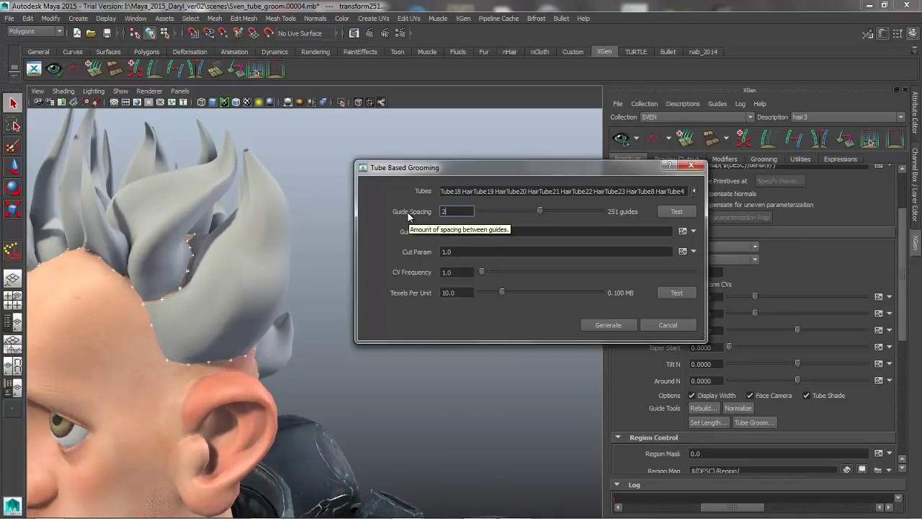
pyautogui.click(675, 211)
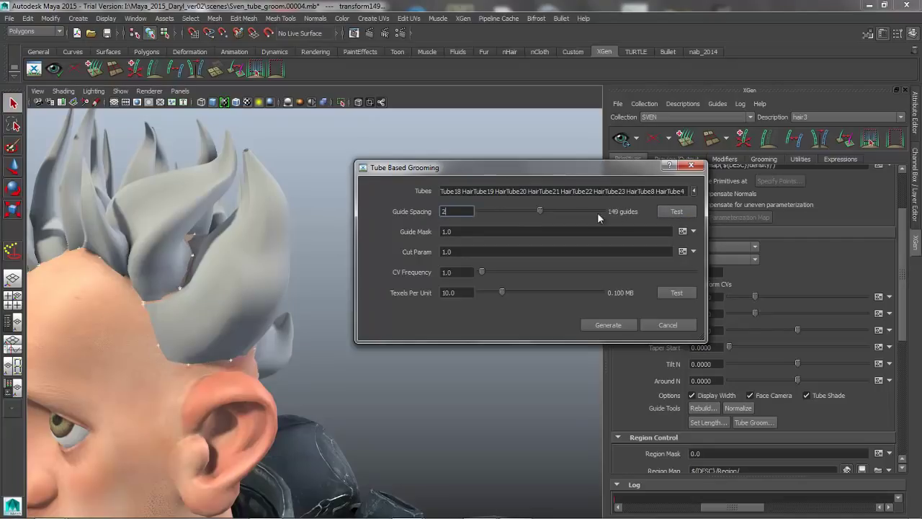
pyautogui.keyDown('alt'); pyautogui.moveTo(346, 221); pyautogui.dragTo(284, 225); pyautogui.keyUp('alt')
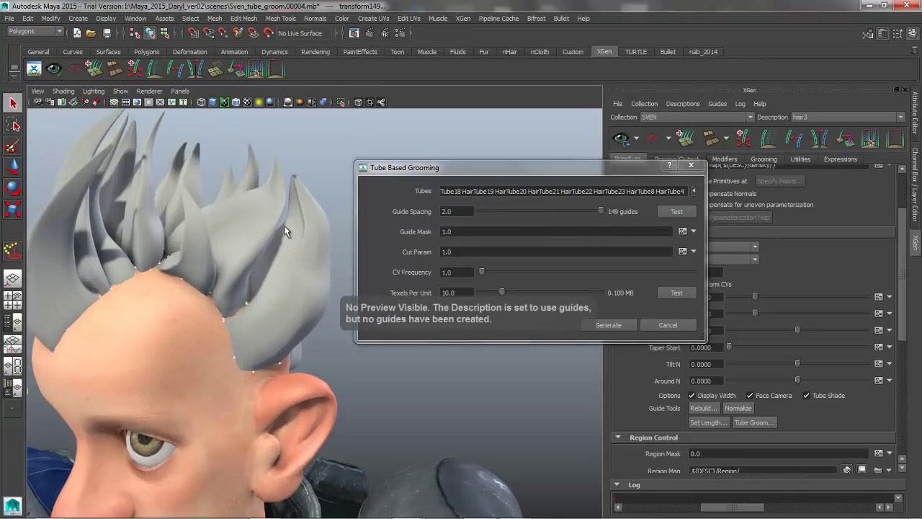
# Generate the XGen guides from the loaded hair tubes
pyautogui.moveTo(523, 166); pyautogui.dragTo(544, 137)
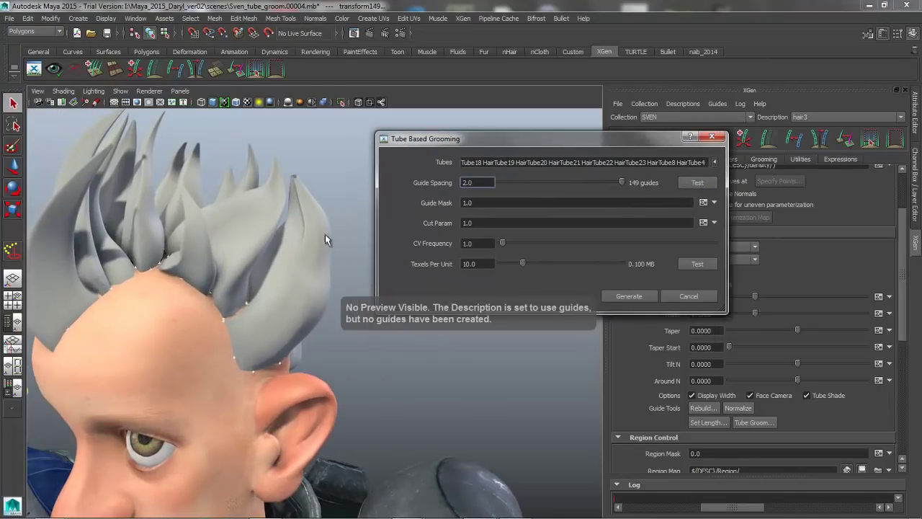
pyautogui.keyDown('alt'); pyautogui.moveTo(325, 234); pyautogui.dragTo(271, 296); pyautogui.keyUp('alt')
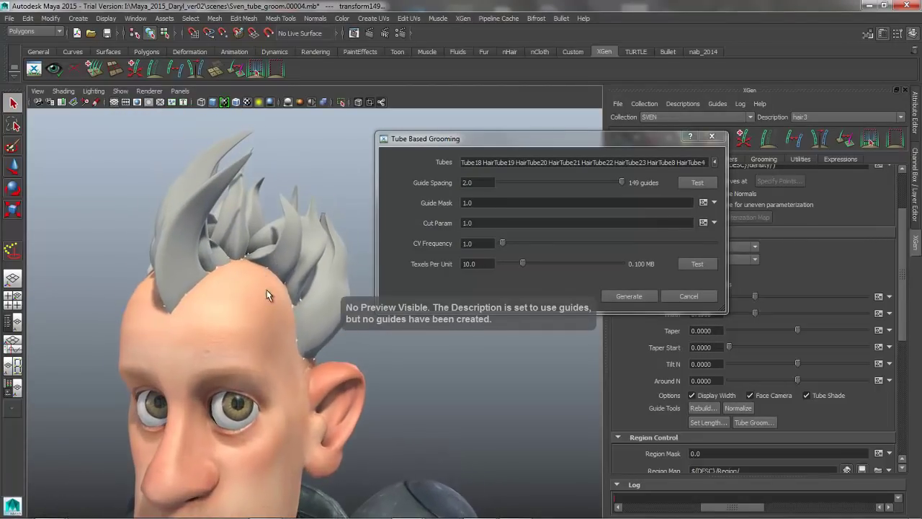
pyautogui.click(630, 296)
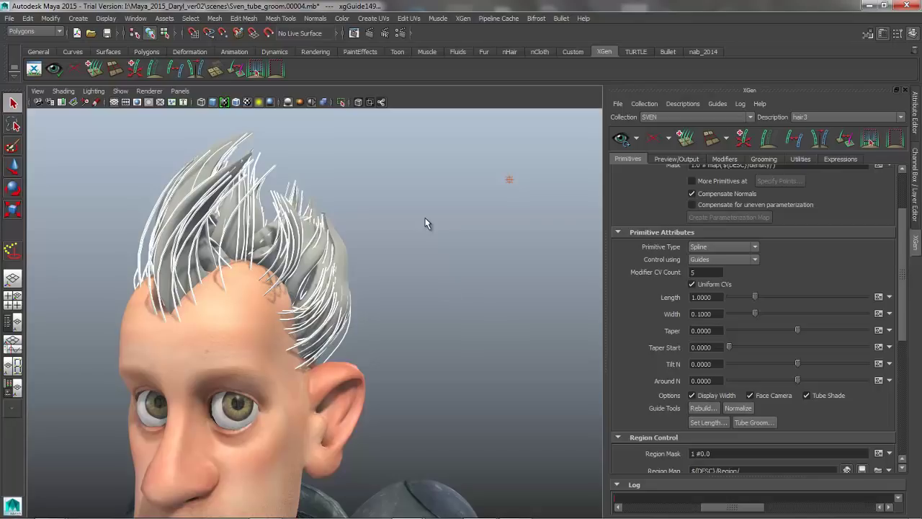
pyautogui.keyDown('alt'); pyautogui.moveTo(367, 271); pyautogui.dragTo(391, 305); pyautogui.keyUp('alt')
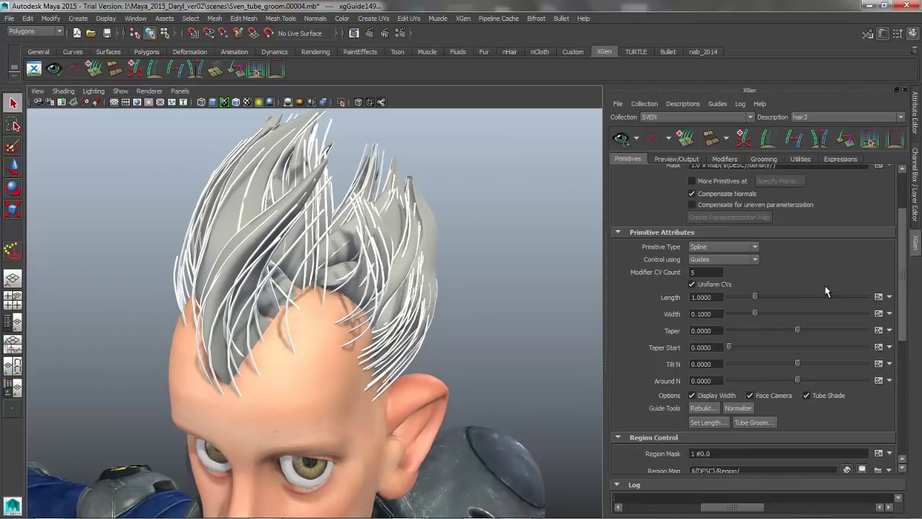
# Raise the hair density to about 21.7 and set the spline width to 0.05
pyautogui.scroll(3, 892, 264)
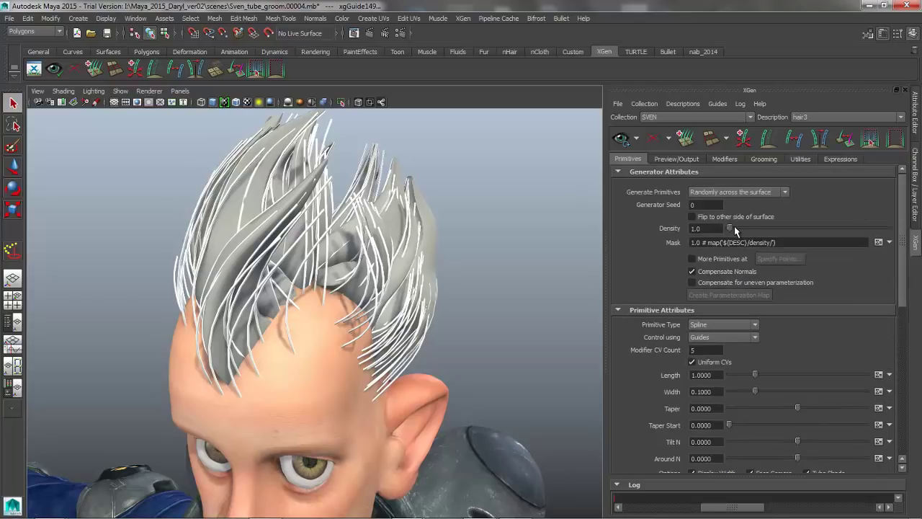
pyautogui.moveTo(734, 226); pyautogui.dragTo(748, 229)
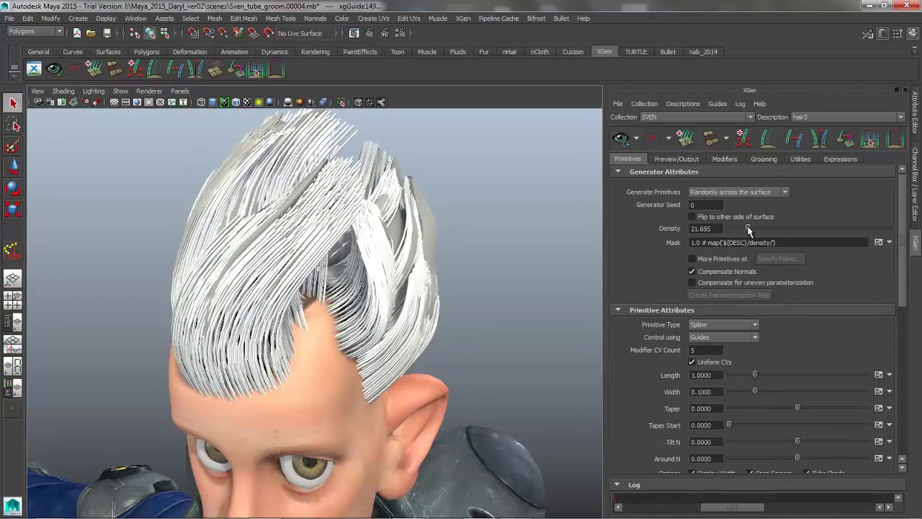
pyautogui.doubleClick(709, 392)
pyautogui.write('05')
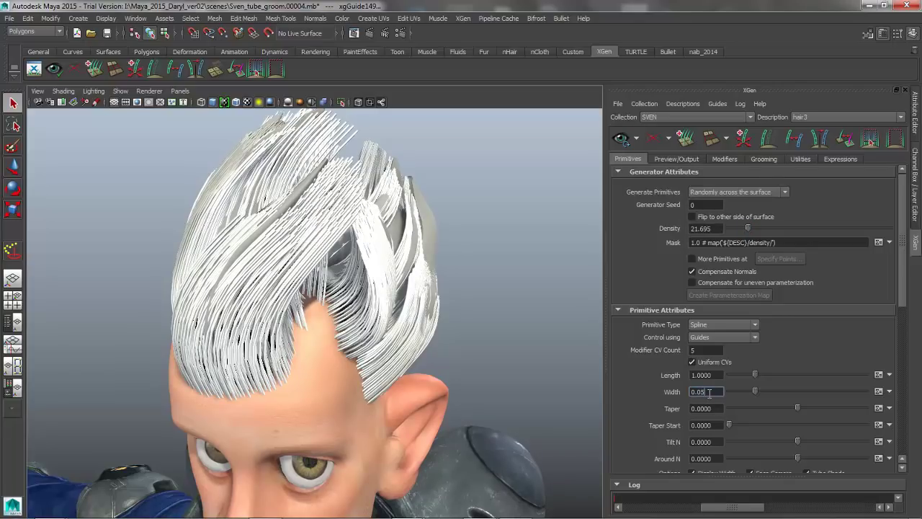
pyautogui.press('Return')
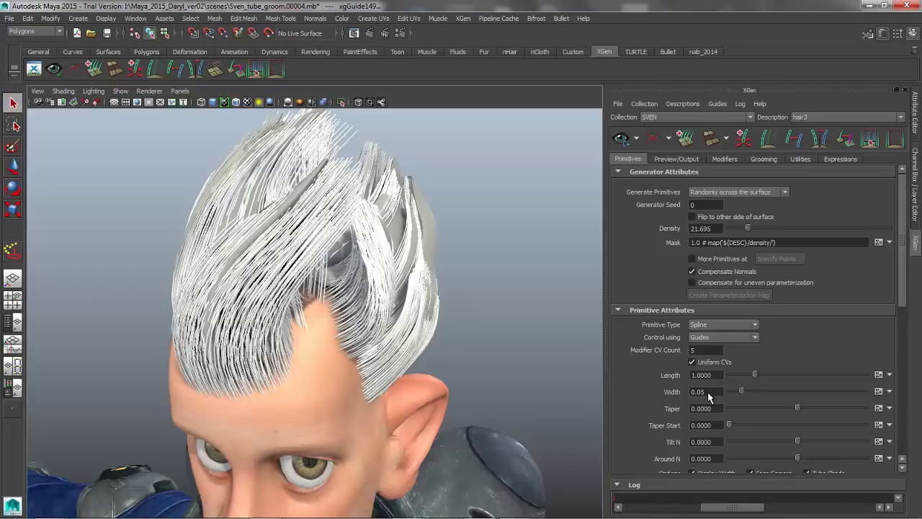
# Set the spline taper to about 0.695 and the taper start to about 0.255, checking the strands around the head
pyautogui.click(844, 408)
pyautogui.click(764, 425)
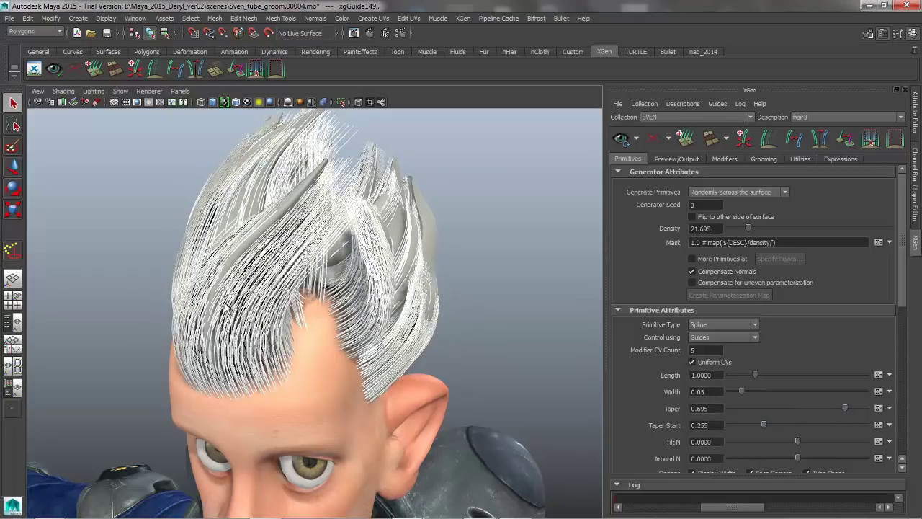
pyautogui.keyDown('alt'); pyautogui.moveTo(237, 297); pyautogui.dragTo(315, 314); pyautogui.keyUp('alt')
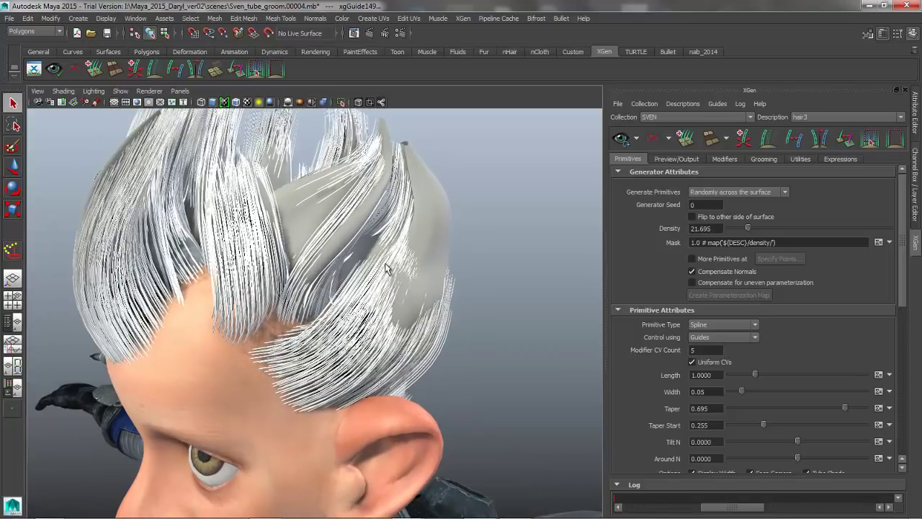
pyautogui.keyDown('alt'); pyautogui.moveTo(343, 201); pyautogui.dragTo(349, 216); pyautogui.keyUp('alt')
pyautogui.keyDown('alt'); pyautogui.moveTo(437, 289); pyautogui.dragTo(338, 311); pyautogui.keyUp('alt')
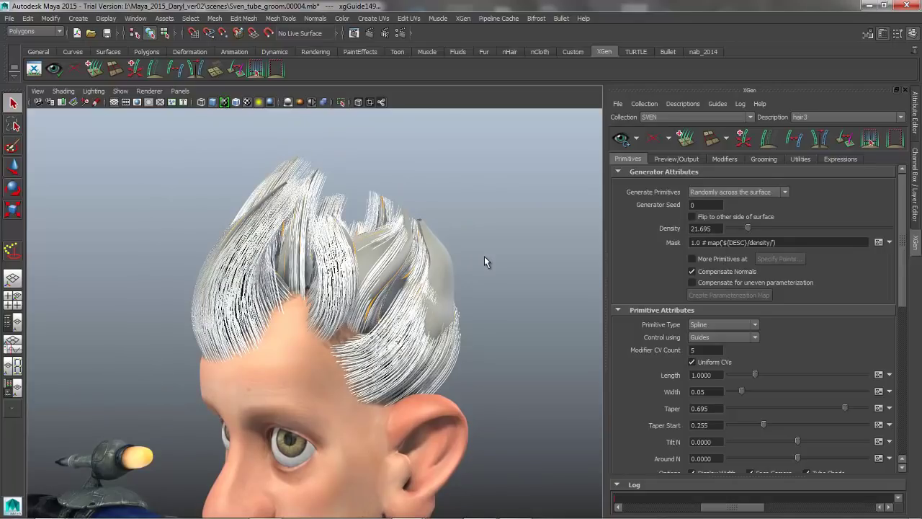
# Clear the XGen hair preview and show the Outliner beside the perspective view
pyautogui.click(652, 138)
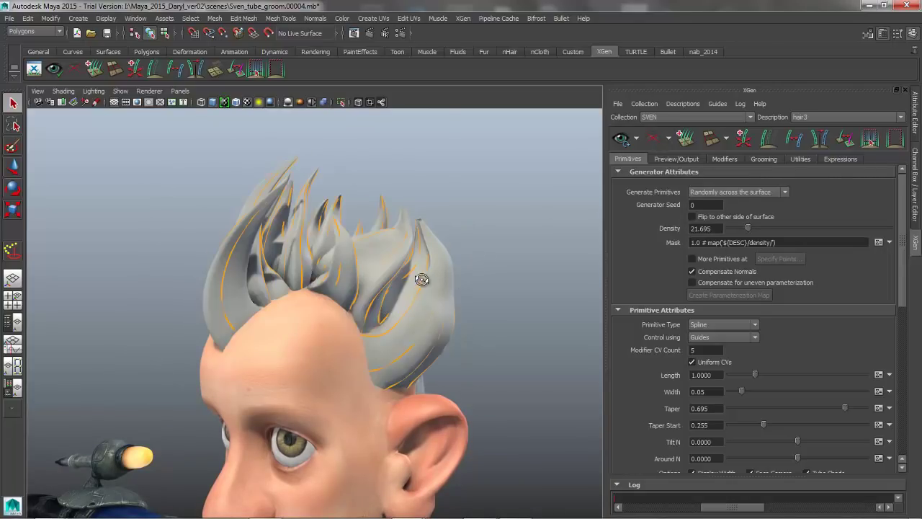
pyautogui.keyDown('alt'); pyautogui.moveTo(422, 279); pyautogui.dragTo(389, 289); pyautogui.keyUp('alt')
pyautogui.press('space')
pyautogui.moveTo(204, 243); pyautogui.dragTo(181, 231)
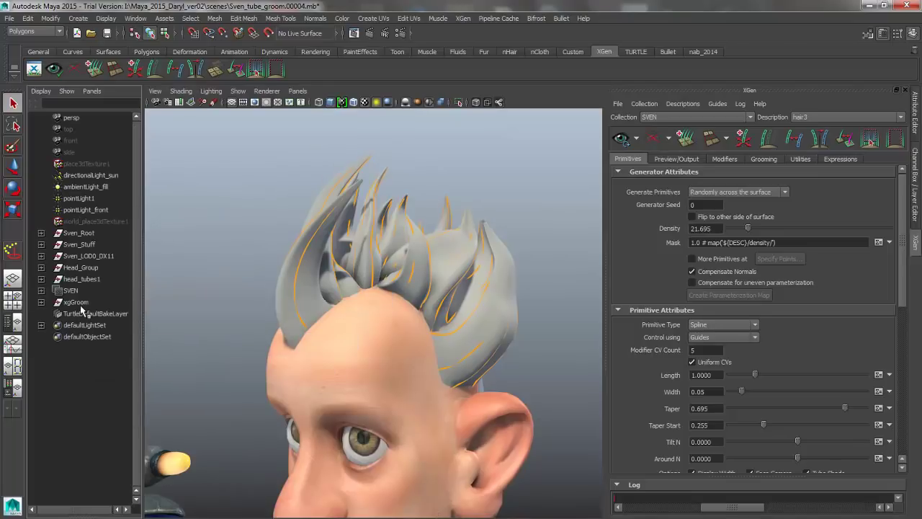
# Isolate the head_tubes1 group and the scalp mesh in the viewport
pyautogui.click(77, 302)
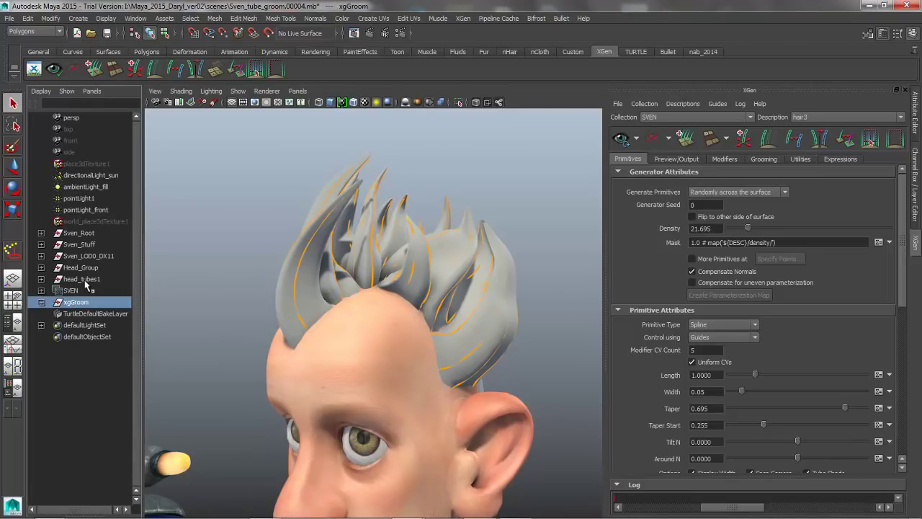
pyautogui.click(85, 279)
pyautogui.click(311, 317)
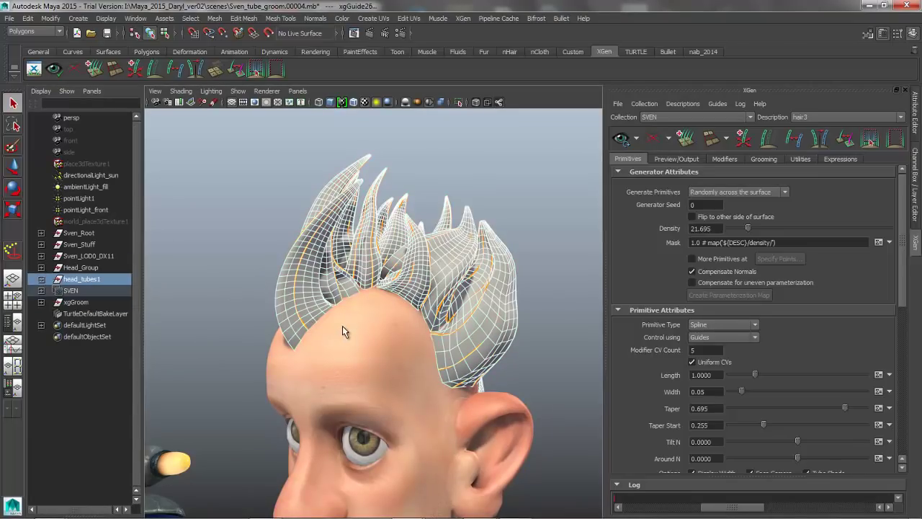
pyautogui.click(324, 318)
pyautogui.click(358, 319)
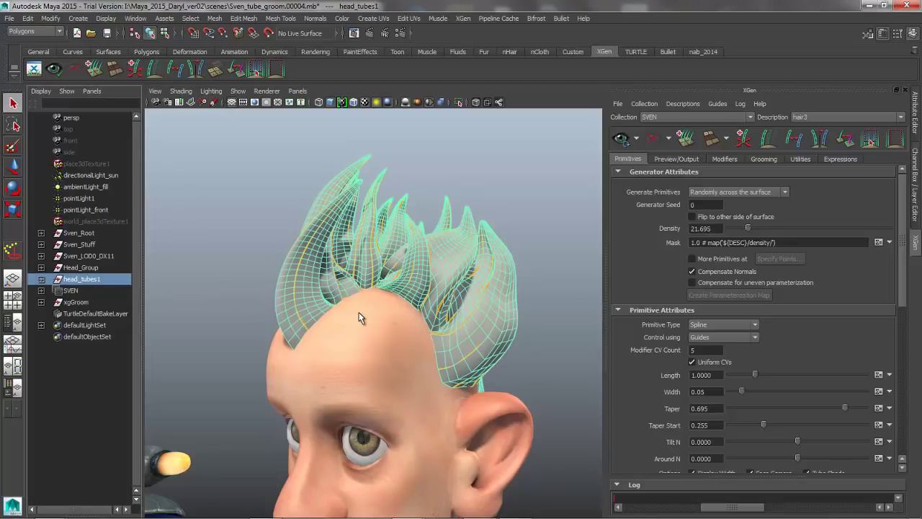
pyautogui.keyDown('shift'); pyautogui.click(349, 321); pyautogui.keyUp('shift')
pyautogui.keyDown('shift'); pyautogui.click(360, 353); pyautogui.keyUp('shift')
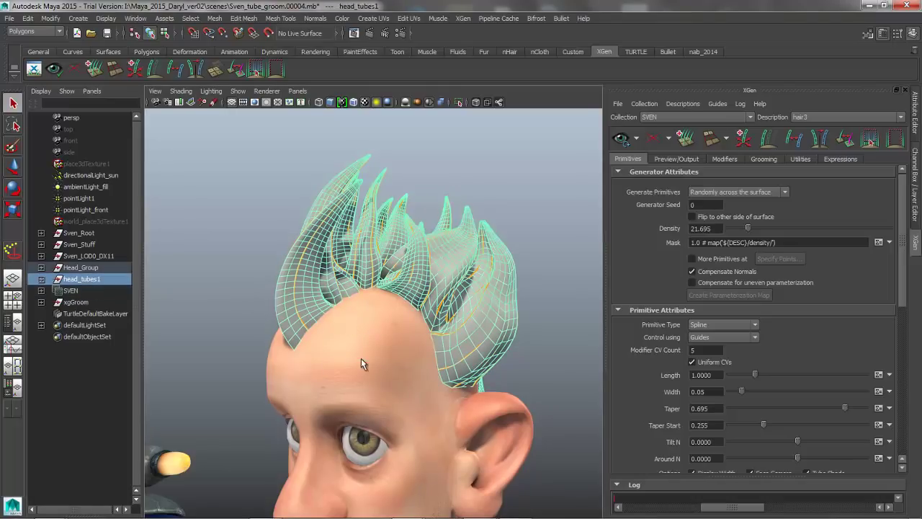
pyautogui.keyDown('shift'); pyautogui.click(361, 359); pyautogui.keyUp('shift')
pyautogui.press('space')
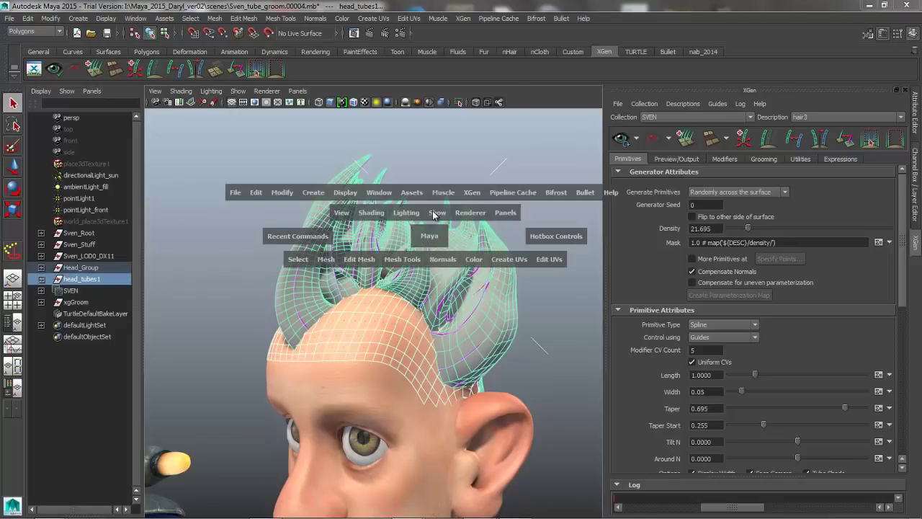
pyautogui.moveTo(434, 214); pyautogui.dragTo(538, 77)
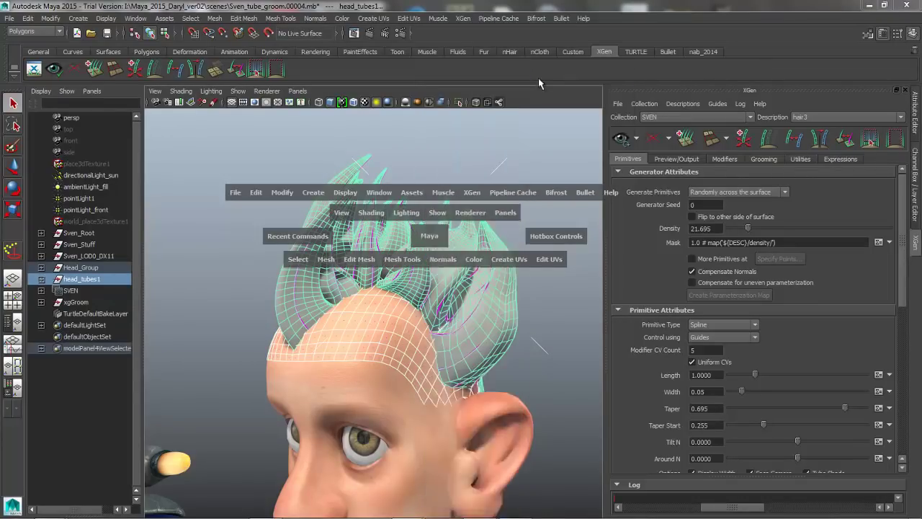
pyautogui.click(504, 145)
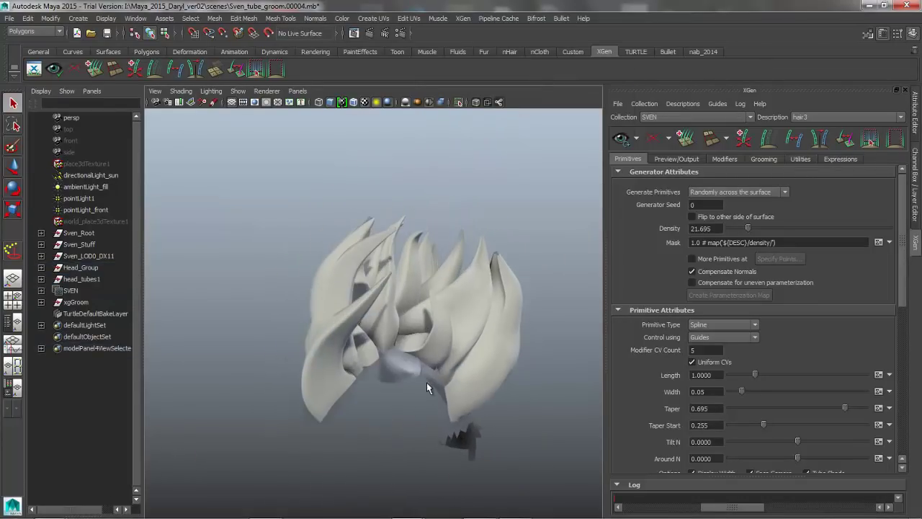
# Create a density mask map named mask for the scalp, with resolution 10.0 and a black start color
pyautogui.click(427, 384)
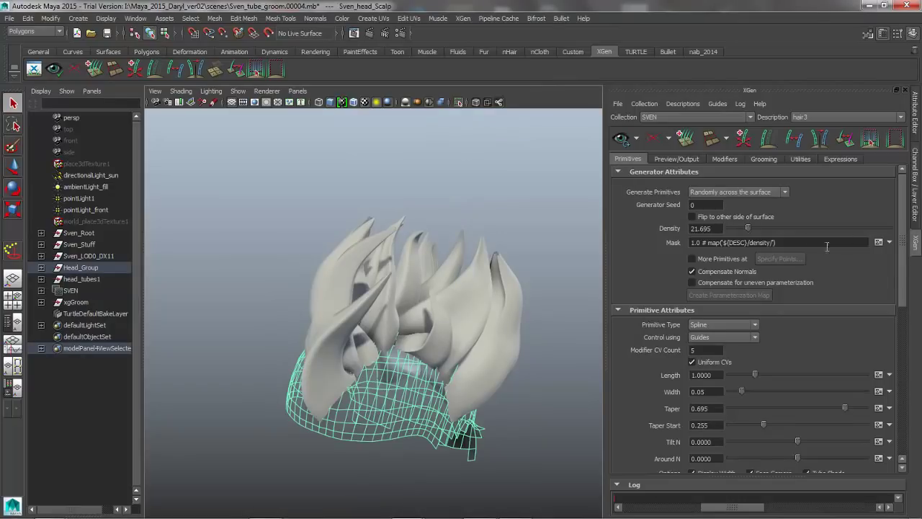
pyautogui.click(888, 245)
pyautogui.click(885, 256)
pyautogui.click(411, 266)
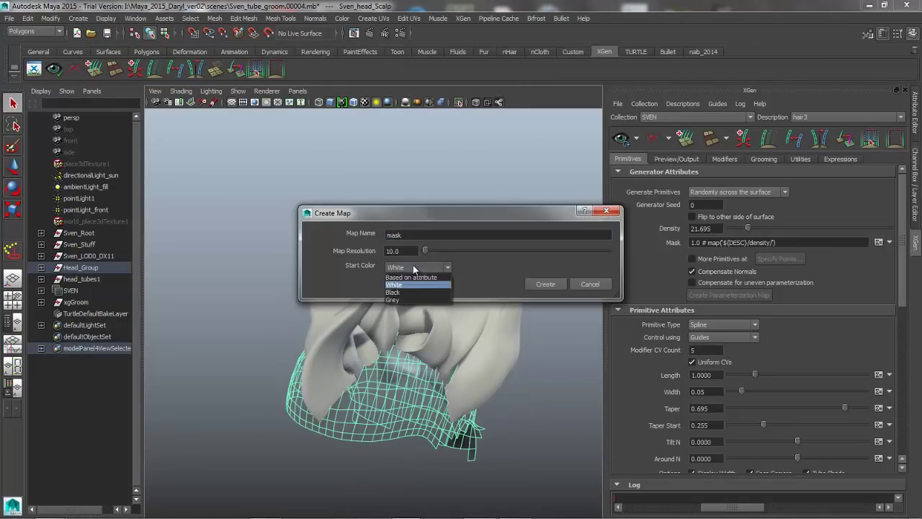
pyautogui.click(398, 295)
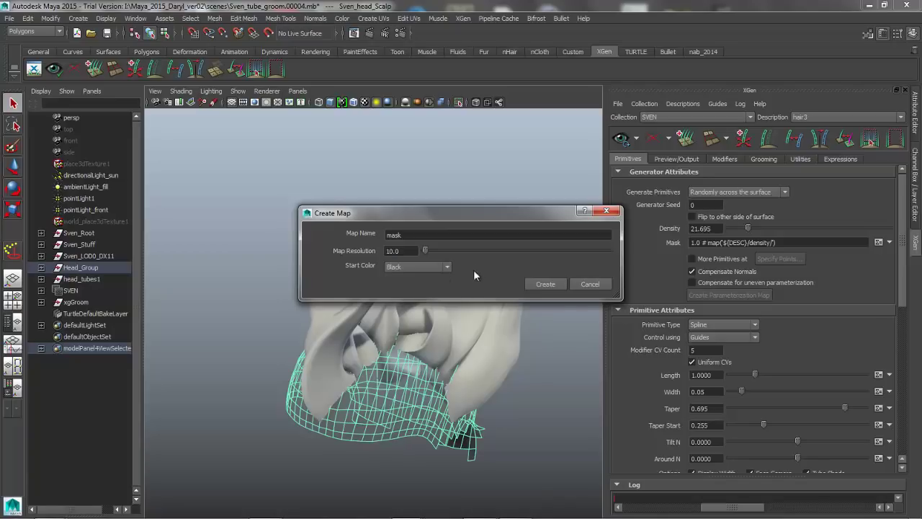
pyautogui.click(544, 284)
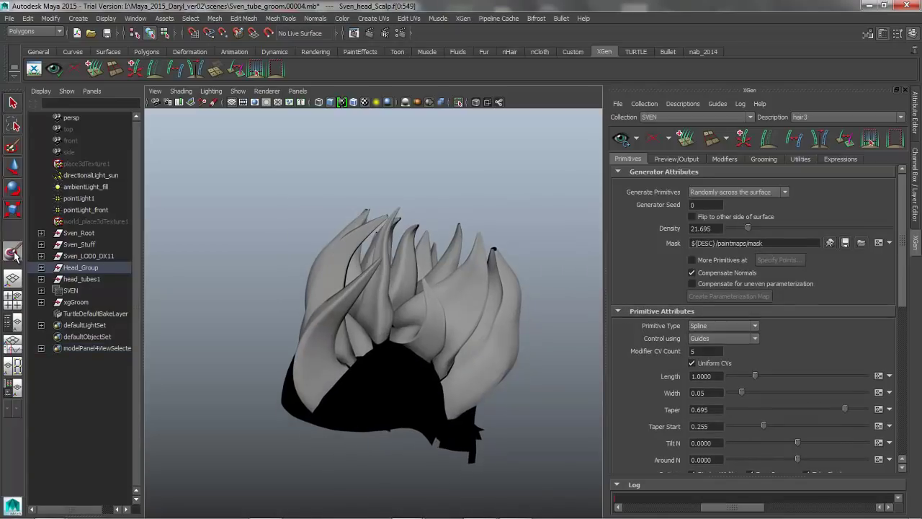
# Set up the 3D Paint Tool with a solid brush profile and white paint for the mask
pyautogui.doubleClick(12, 252)
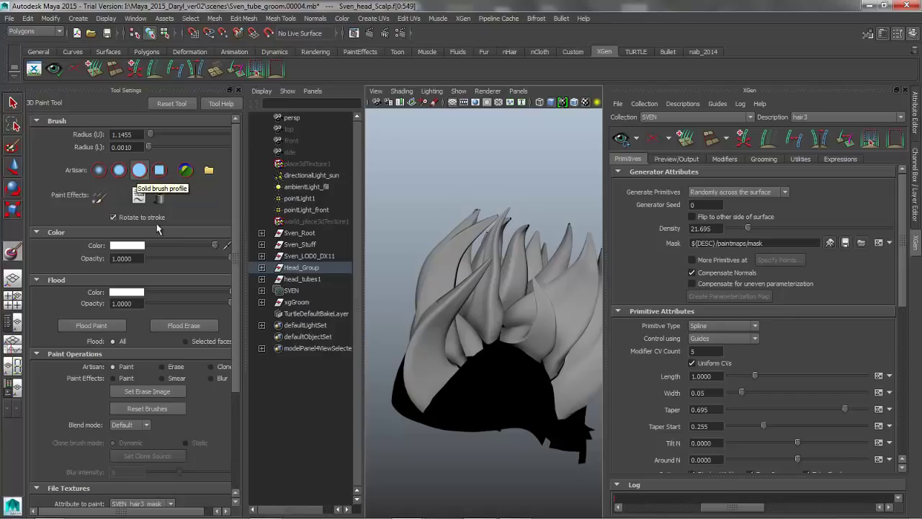
pyautogui.keyDown('alt'); pyautogui.moveTo(461, 284); pyautogui.dragTo(497, 306); pyautogui.keyUp('alt')
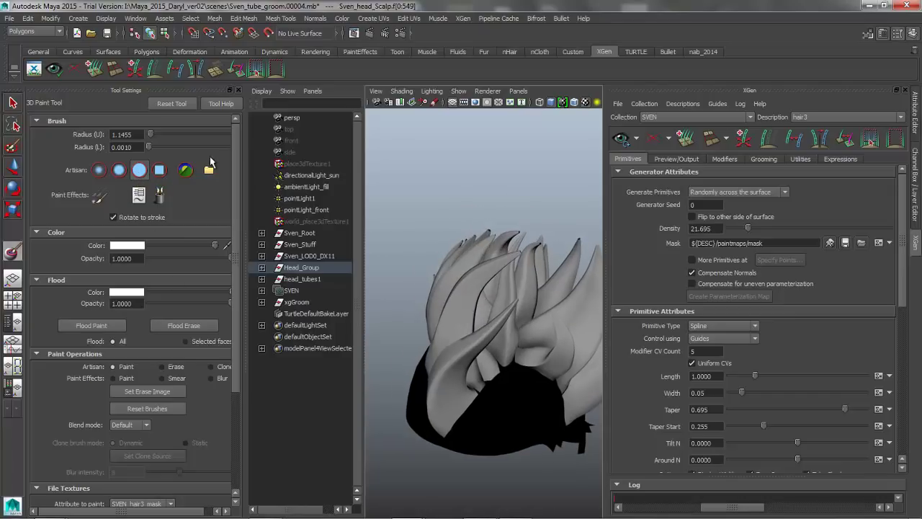
pyautogui.click(238, 90)
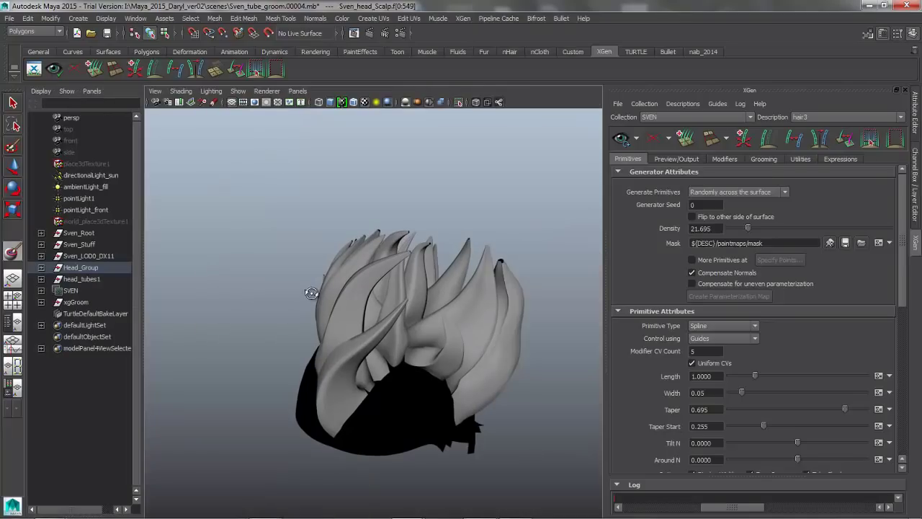
# Paint the scalp mask white beneath the hair tubes and along their bases, working all around the head
pyautogui.moveTo(306, 290)
pyautogui.keyDown('alt'); pyautogui.mouseDown()
pyautogui.moveTo(382, 309)
pyautogui.moveTo(412, 385)
pyautogui.moveTo(329, 340)
pyautogui.moveTo(371, 283)
pyautogui.moveTo(396, 284)
pyautogui.mouseUp(); pyautogui.keyUp('alt')
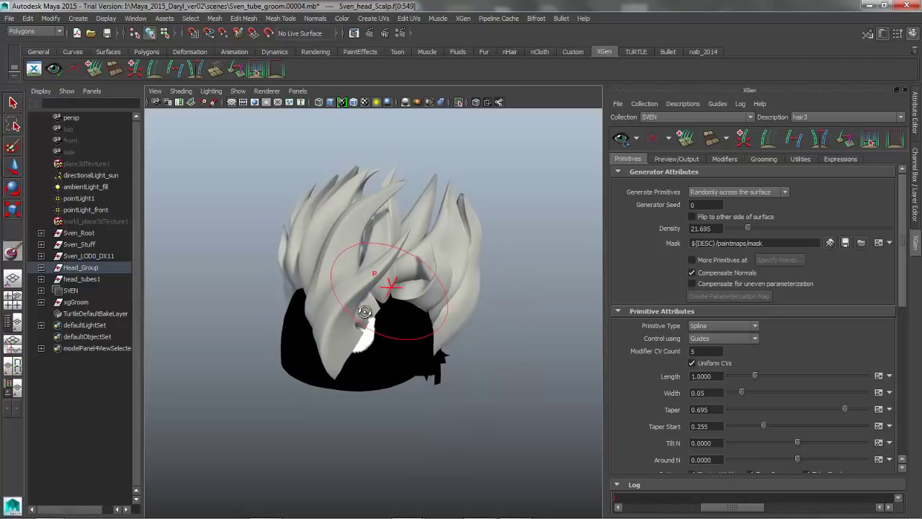
pyautogui.moveTo(381, 319)
pyautogui.keyDown('alt'); pyautogui.mouseDown()
pyautogui.moveTo(370, 317)
pyautogui.moveTo(389, 306)
pyautogui.moveTo(358, 317)
pyautogui.moveTo(441, 308)
pyautogui.moveTo(392, 292)
pyautogui.moveTo(402, 289)
pyautogui.moveTo(360, 304)
pyautogui.moveTo(336, 292)
pyautogui.moveTo(382, 296)
pyautogui.mouseUp(); pyautogui.keyUp('alt')
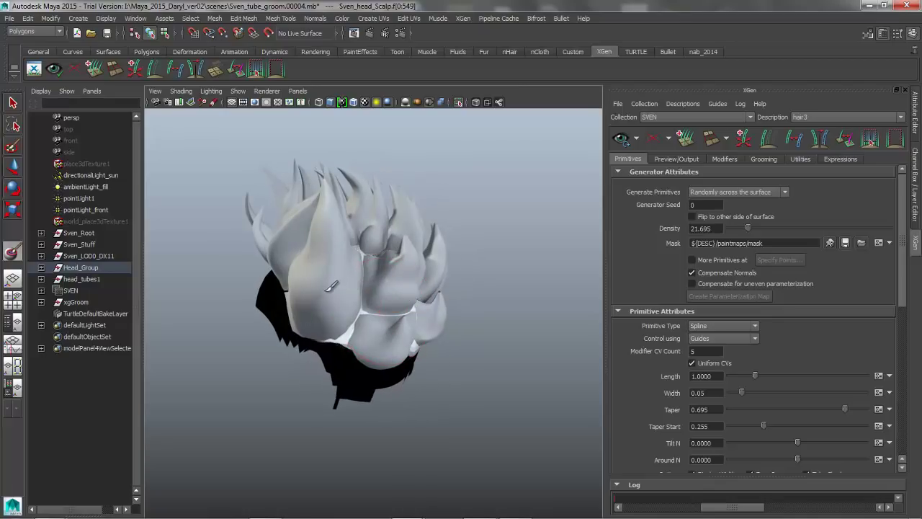
pyautogui.moveTo(320, 285)
pyautogui.keyDown('alt'); pyautogui.mouseDown()
pyautogui.moveTo(387, 264)
pyautogui.moveTo(383, 238)
pyautogui.moveTo(364, 288)
pyautogui.moveTo(385, 296)
pyautogui.moveTo(381, 319)
pyautogui.moveTo(362, 274)
pyautogui.moveTo(380, 288)
pyautogui.moveTo(366, 303)
pyautogui.mouseUp(); pyautogui.keyUp('alt')
pyautogui.moveTo(366, 348)
pyautogui.keyDown('alt'); pyautogui.mouseDown()
pyautogui.moveTo(389, 330)
pyautogui.moveTo(340, 319)
pyautogui.moveTo(394, 316)
pyautogui.moveTo(389, 337)
pyautogui.moveTo(315, 344)
pyautogui.mouseUp(); pyautogui.keyUp('alt')
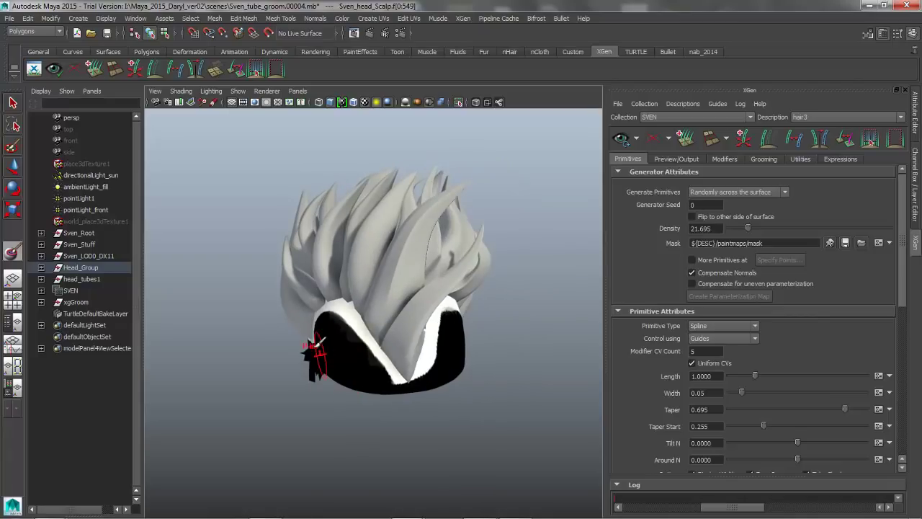
pyautogui.moveTo(418, 366)
pyautogui.keyDown('alt'); pyautogui.mouseDown()
pyautogui.moveTo(345, 368)
pyautogui.moveTo(351, 365)
pyautogui.mouseUp(); pyautogui.keyUp('alt')
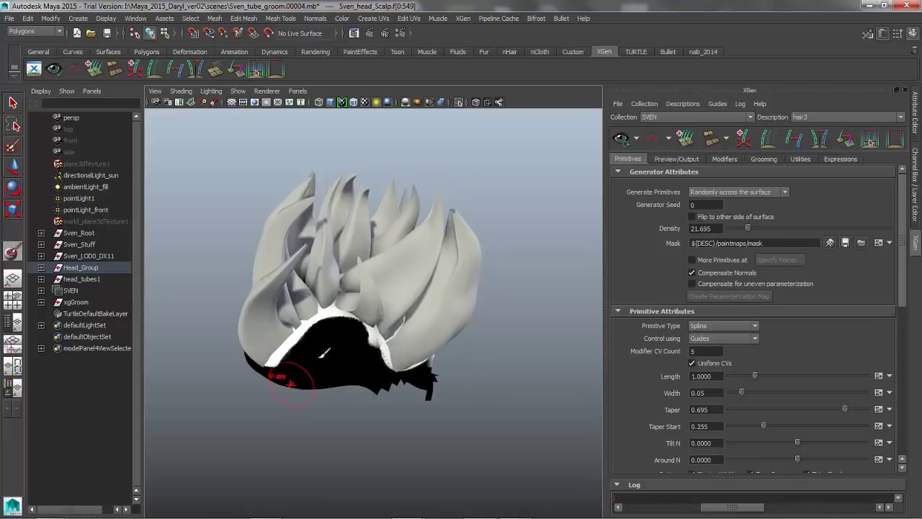
pyautogui.moveTo(288, 379)
pyautogui.keyDown('alt'); pyautogui.mouseDown()
pyautogui.moveTo(306, 350)
pyautogui.moveTo(299, 354)
pyautogui.moveTo(309, 375)
pyautogui.moveTo(368, 376)
pyautogui.moveTo(306, 389)
pyautogui.moveTo(310, 380)
pyautogui.mouseUp(); pyautogui.keyUp('alt')
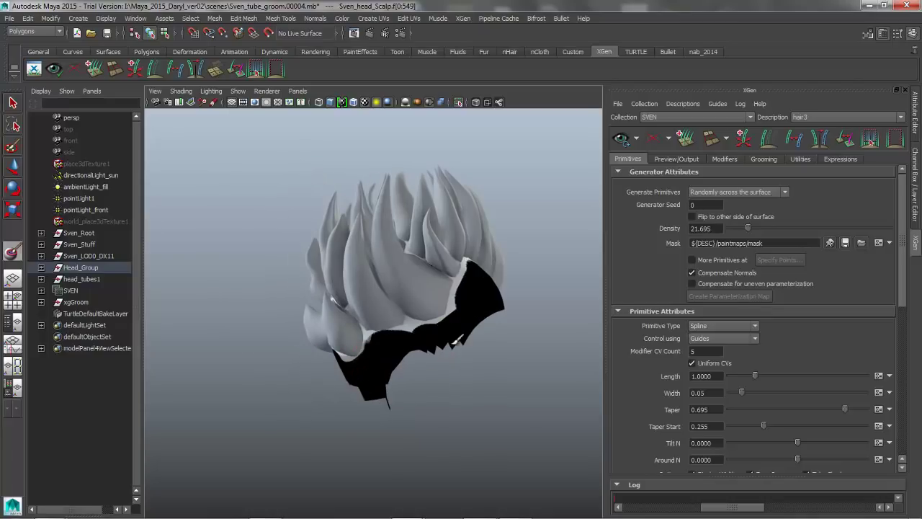
pyautogui.moveTo(456, 333)
pyautogui.keyDown('alt'); pyautogui.mouseDown()
pyautogui.moveTo(330, 353)
pyautogui.moveTo(422, 350)
pyautogui.moveTo(391, 317)
pyautogui.mouseUp(); pyautogui.keyUp('alt')
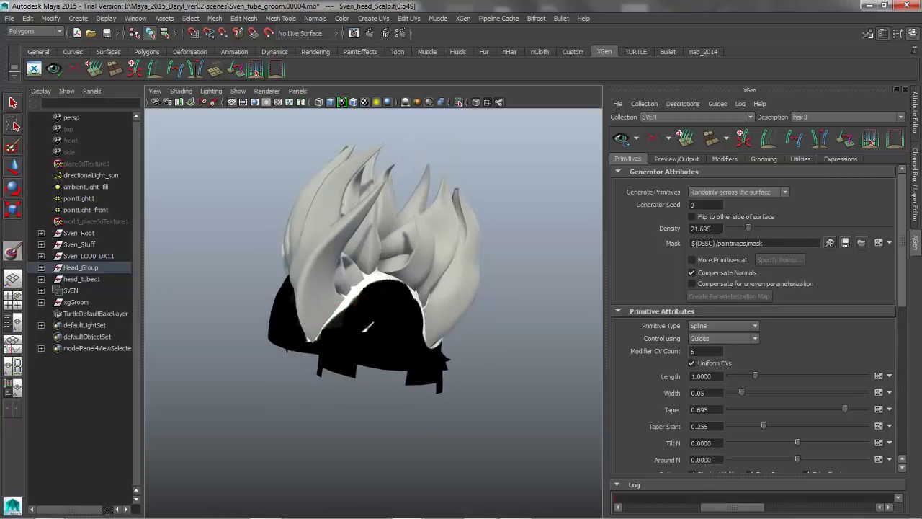
pyautogui.moveTo(381, 330)
pyautogui.keyDown('alt'); pyautogui.mouseDown()
pyautogui.moveTo(371, 325)
pyautogui.moveTo(445, 323)
pyautogui.moveTo(391, 305)
pyautogui.moveTo(377, 271)
pyautogui.moveTo(353, 251)
pyautogui.moveTo(354, 274)
pyautogui.moveTo(339, 267)
pyautogui.moveTo(360, 308)
pyautogui.moveTo(407, 295)
pyautogui.moveTo(384, 308)
pyautogui.mouseUp(); pyautogui.keyUp('alt')
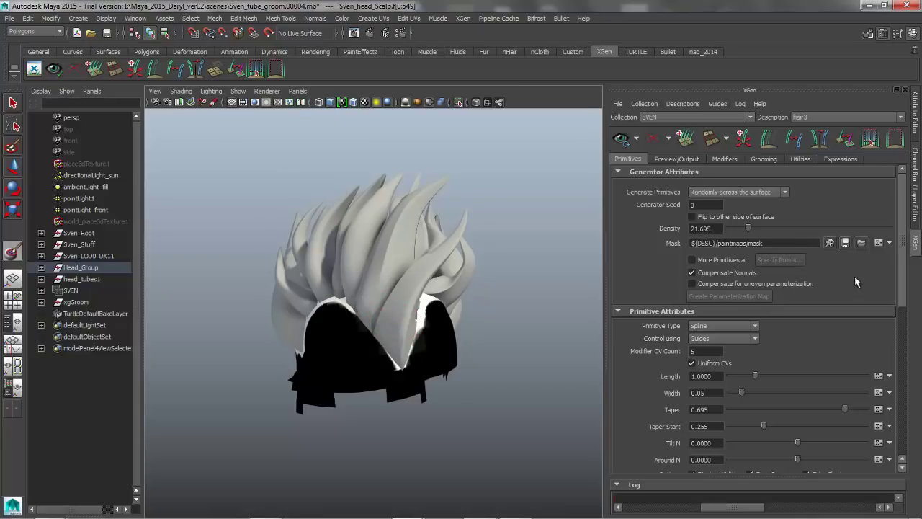
# Save the painted mask map, leave the paint tool and deselect the scalp
pyautogui.click(846, 243)
pyautogui.press('w')
pyautogui.click(499, 176)
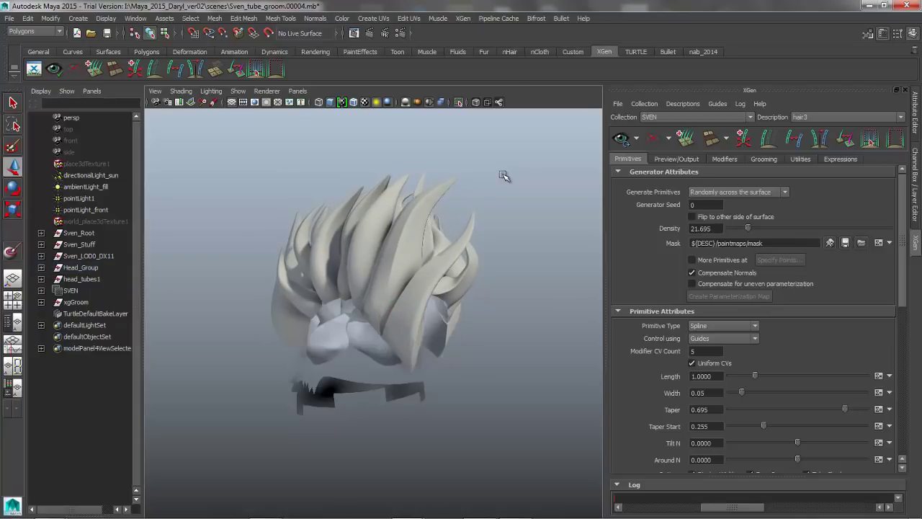
# Turn off the isolated view and preview the masked XGen hair on the whole head
pyautogui.press('space')
pyautogui.click(488, 164)
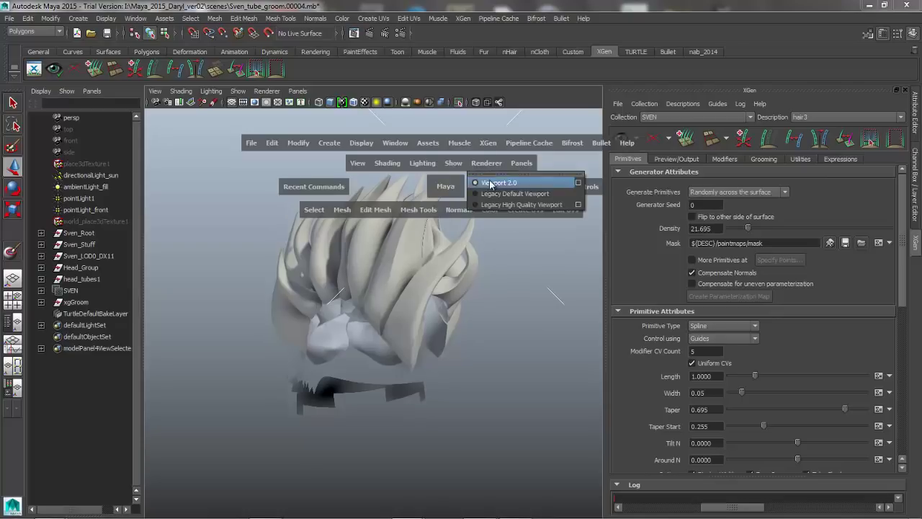
pyautogui.click(451, 166)
pyautogui.moveTo(490, 70)
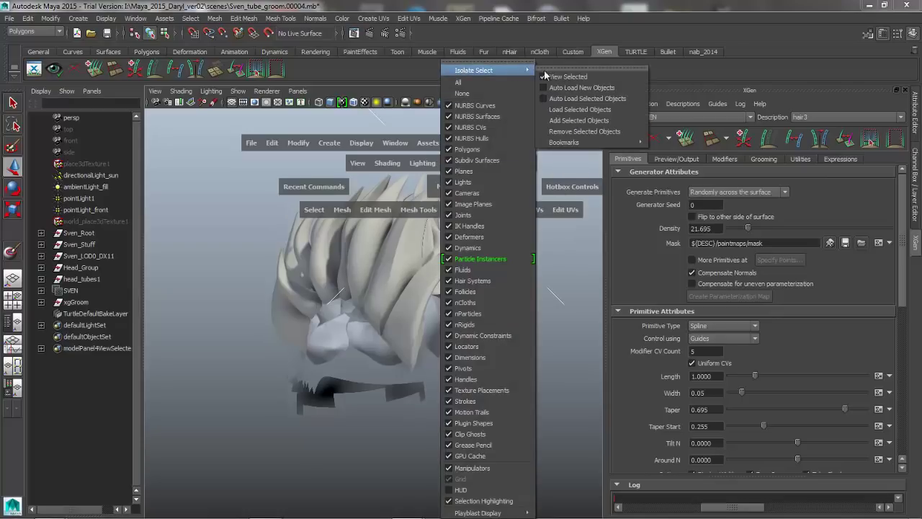
pyautogui.click(554, 75)
pyautogui.keyDown('alt'); pyautogui.moveTo(415, 272); pyautogui.dragTo(336, 270); pyautogui.keyUp('alt')
pyautogui.keyDown('alt'); pyautogui.moveTo(386, 324); pyautogui.dragTo(429, 330); pyautogui.keyUp('alt')
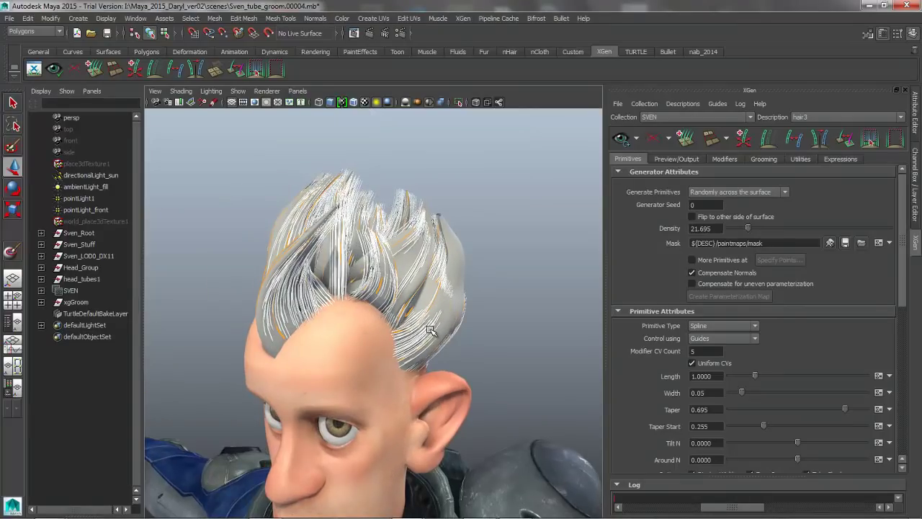
# Raise the hair density to about 38.9 and hide the tubes display layer to inspect the strands alone
pyautogui.click(764, 230)
pyautogui.keyDown('alt'); pyautogui.moveTo(407, 255); pyautogui.dragTo(383, 252); pyautogui.keyUp('alt')
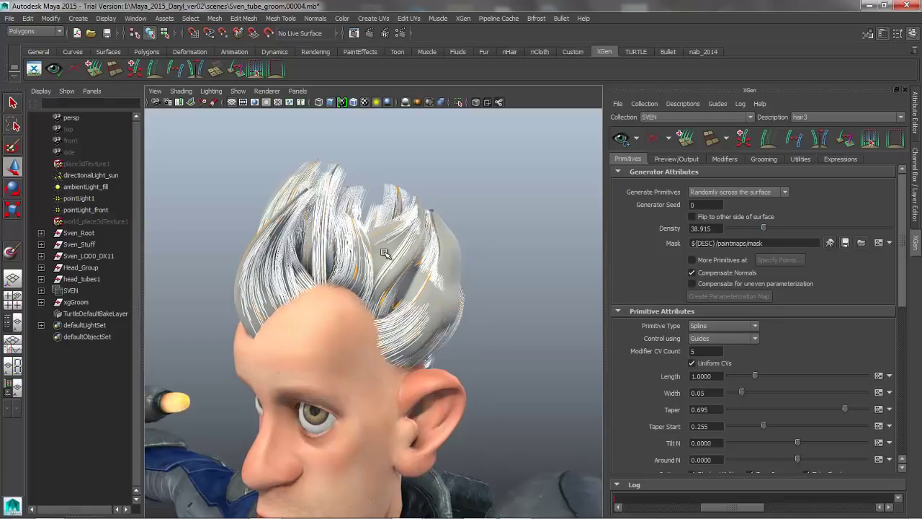
pyautogui.click(916, 195)
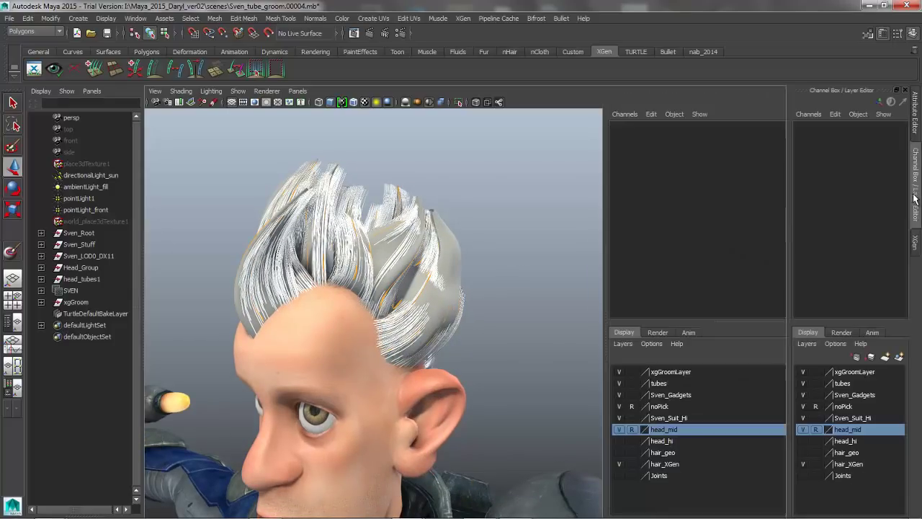
pyautogui.click(804, 383)
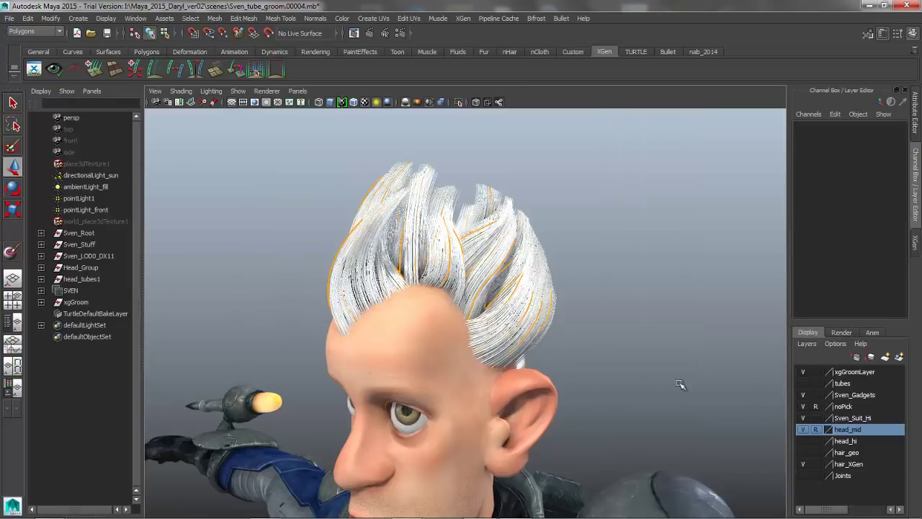
pyautogui.keyDown('alt'); pyautogui.moveTo(534, 353); pyautogui.dragTo(588, 347); pyautogui.keyUp('alt')
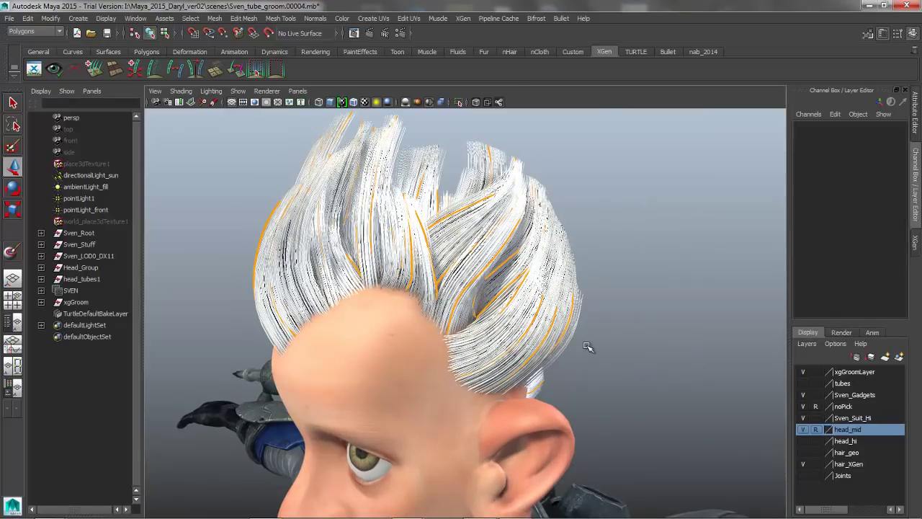
pyautogui.keyDown('alt'); pyautogui.moveTo(518, 317); pyautogui.dragTo(423, 313); pyautogui.keyUp('alt')
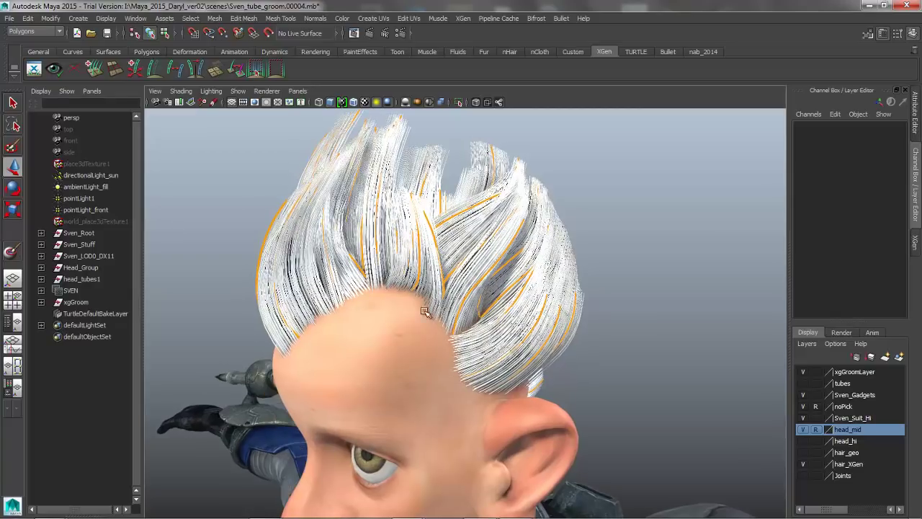
# Bring up the preview and output settings of the hair3 description and clear the hair preview to show only the guides
pyautogui.keyDown('alt'); pyautogui.moveTo(567, 316); pyautogui.dragTo(608, 319); pyautogui.keyUp('alt')
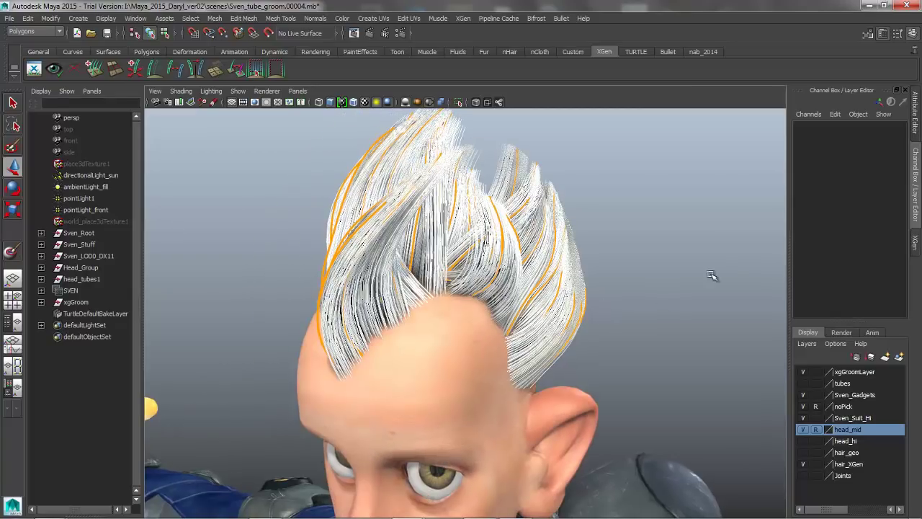
pyautogui.click(915, 243)
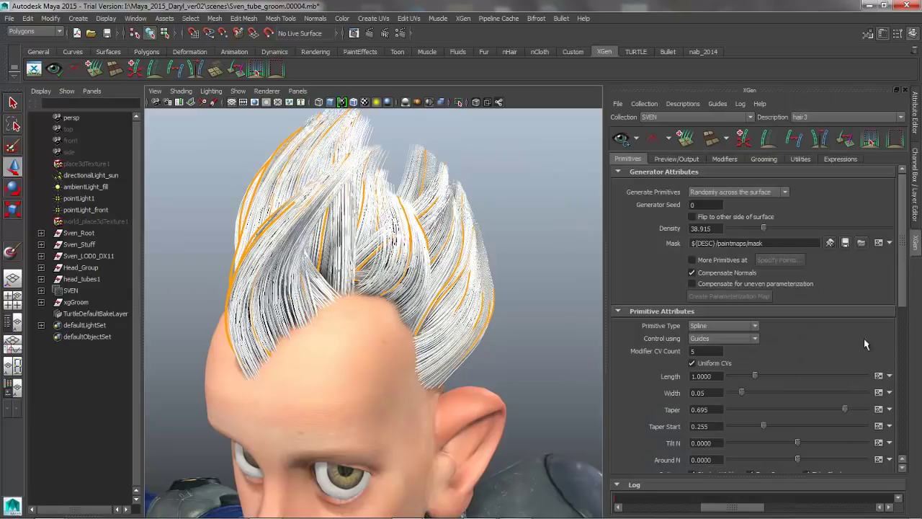
pyautogui.scroll(-5, 903, 287)
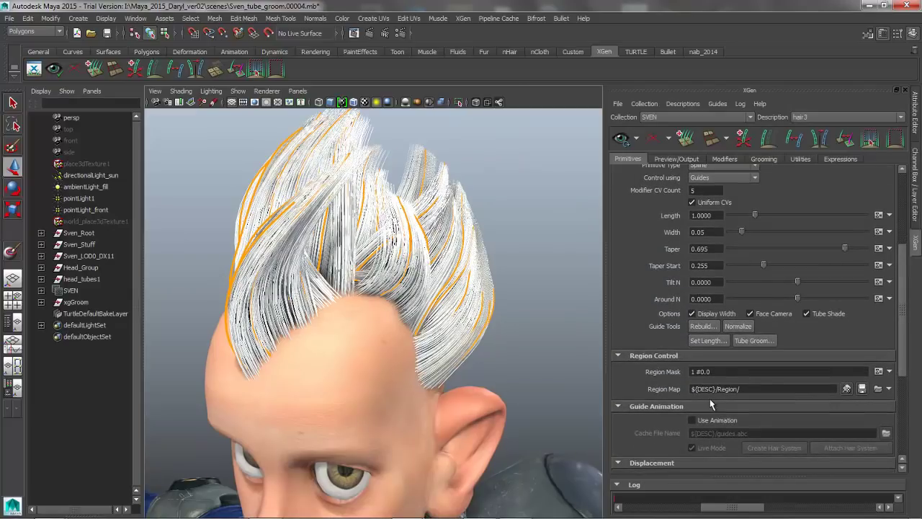
pyautogui.scroll(5, 905, 335)
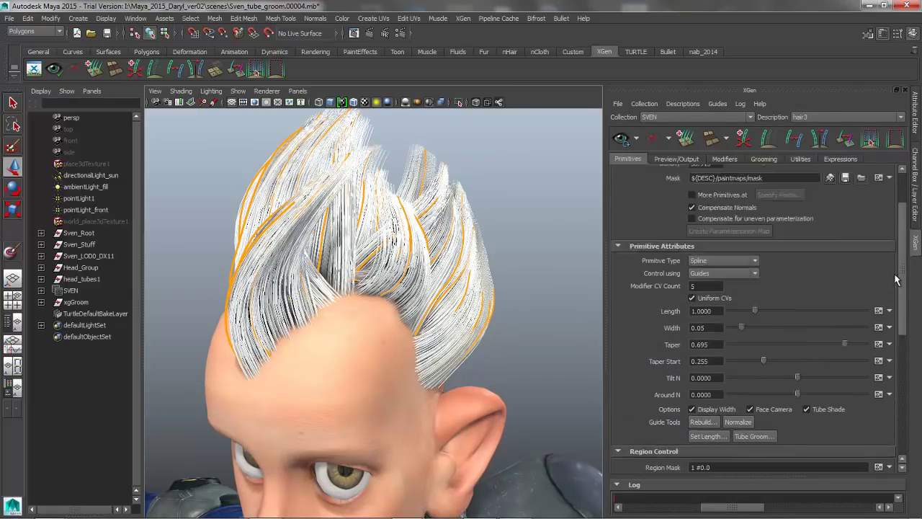
pyautogui.click(676, 160)
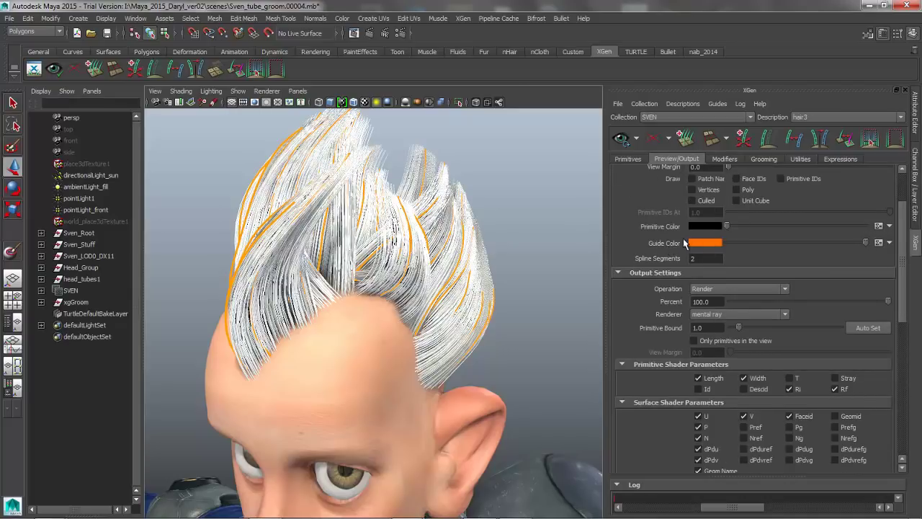
pyautogui.click(654, 139)
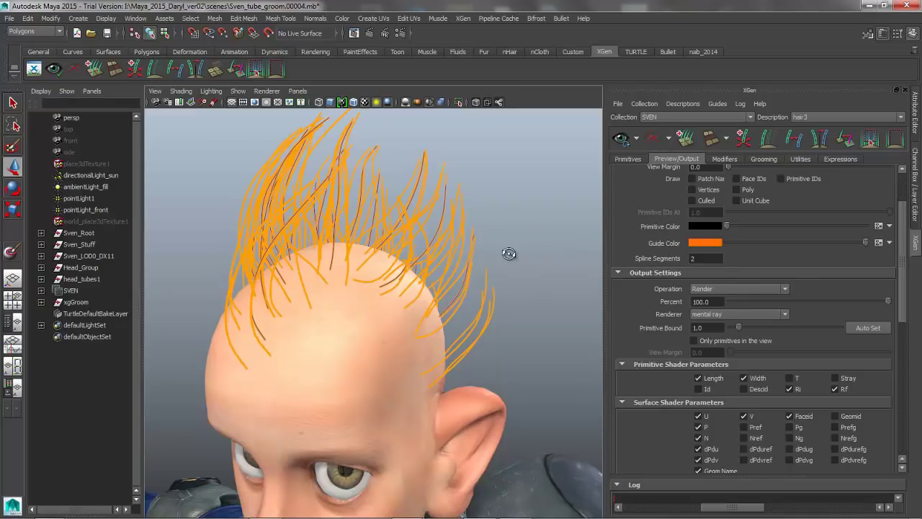
pyautogui.keyDown('alt'); pyautogui.moveTo(509, 255); pyautogui.dragTo(488, 270); pyautogui.keyUp('alt')
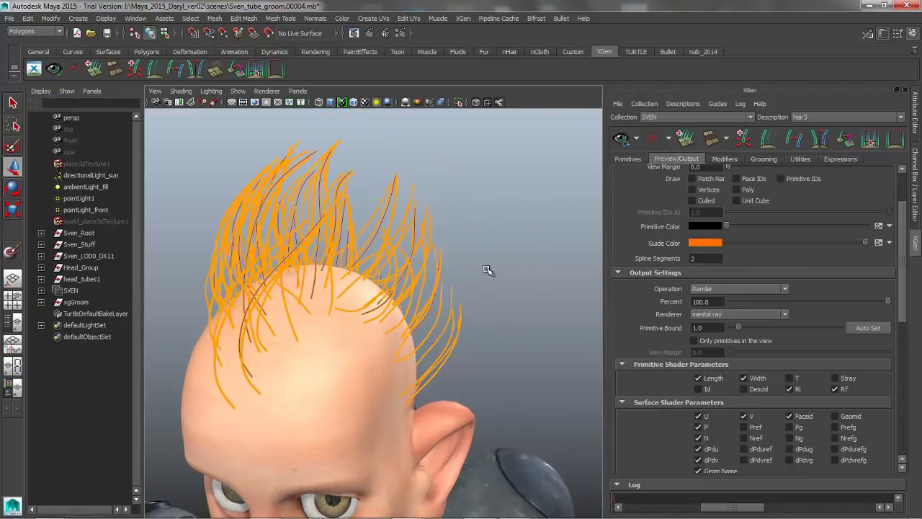
# Load a map expression from the UI samples for the guide color
pyautogui.click(890, 242)
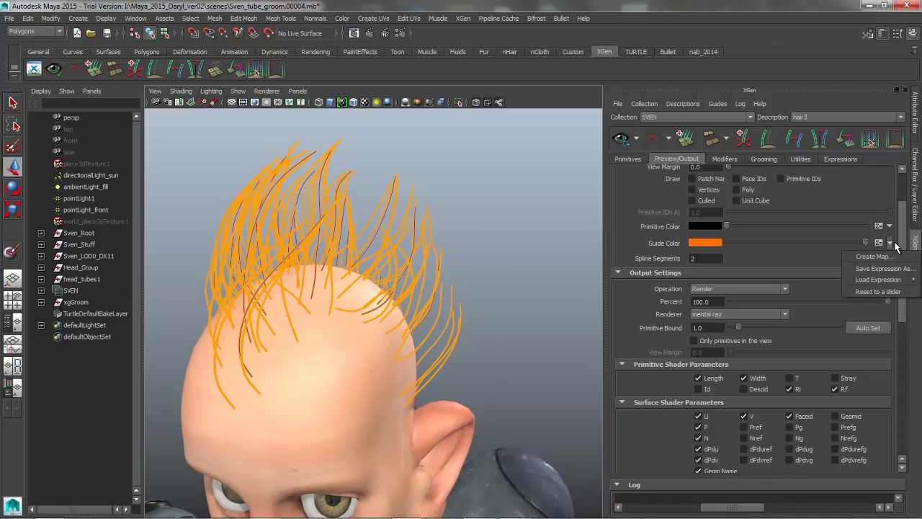
pyautogui.moveTo(880, 280)
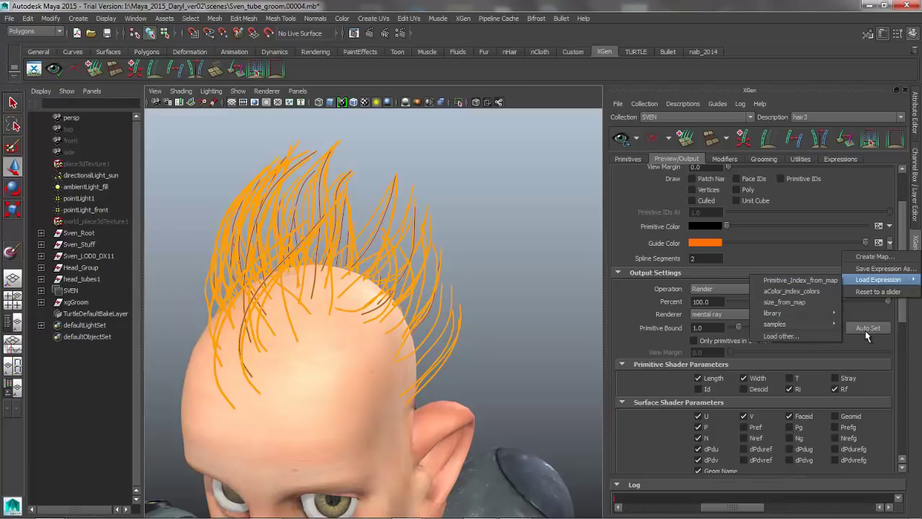
pyautogui.moveTo(819, 323)
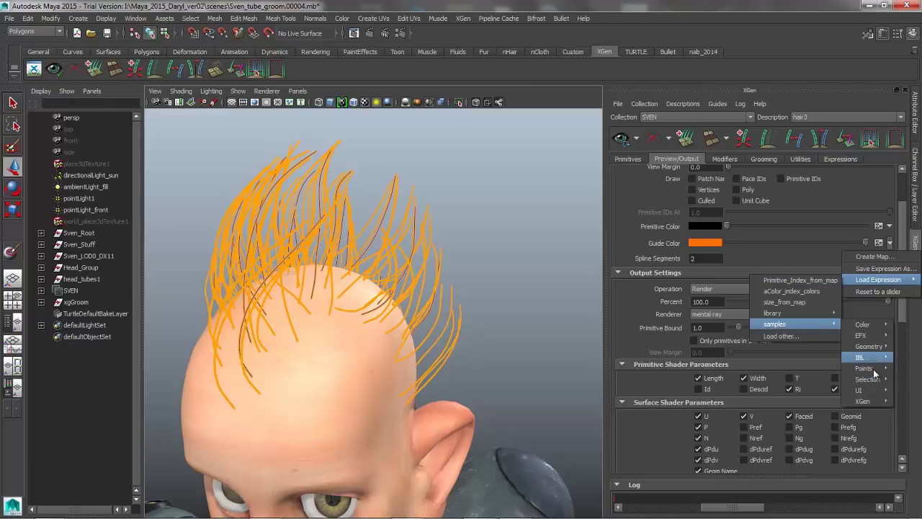
pyautogui.moveTo(870, 395)
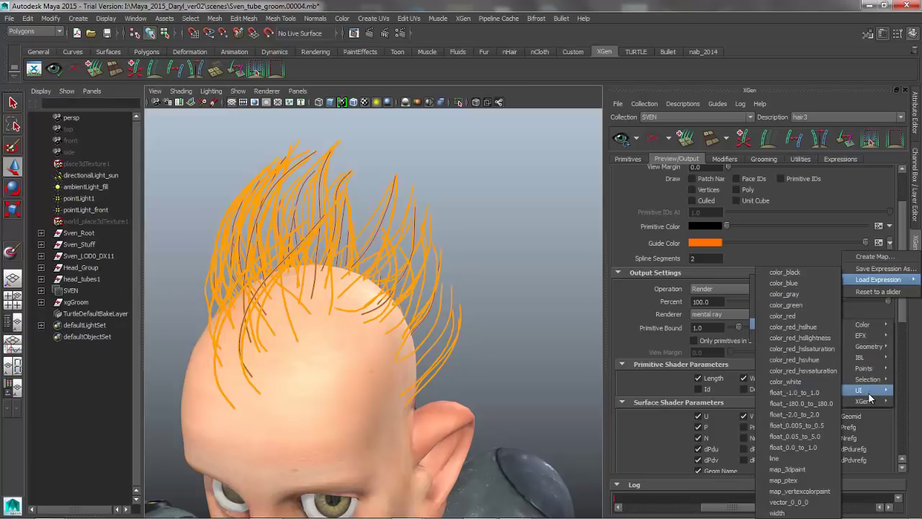
pyautogui.click(783, 487)
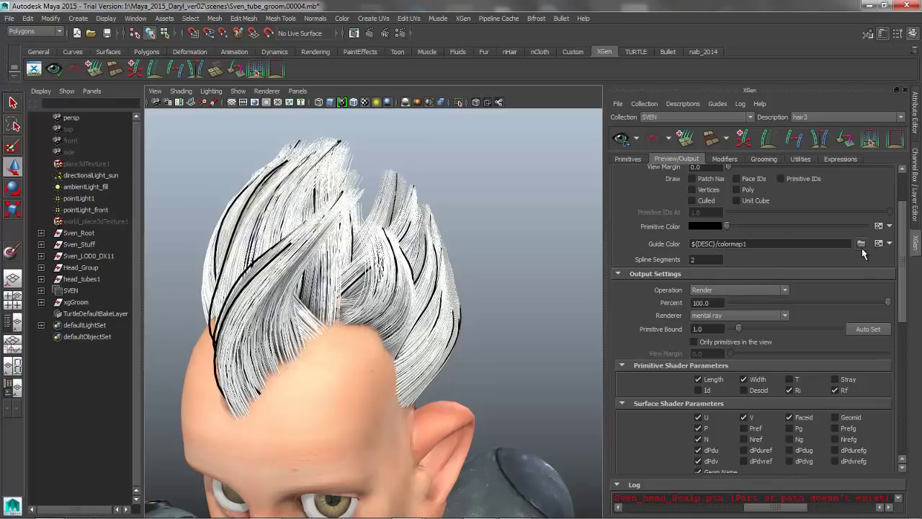
# Set the guide color map to the Region folder under Maya_2015_Daryl_ver02/xgen/collections/SVEN/hair3
pyautogui.click(862, 244)
pyautogui.scroll(3, 183, 262)
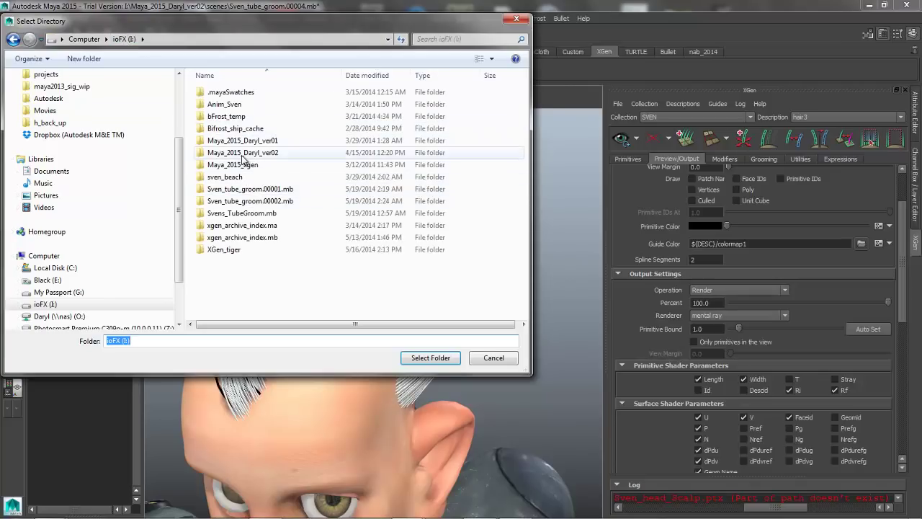
pyautogui.doubleClick(232, 152)
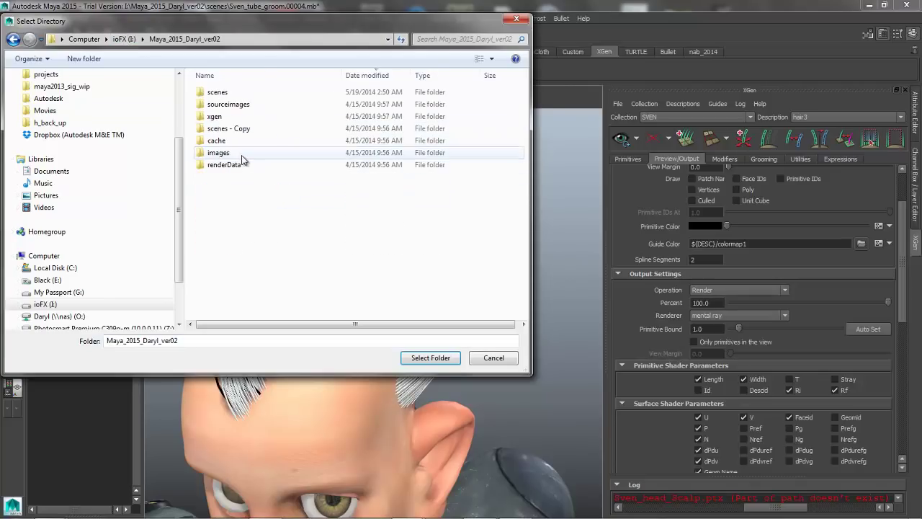
pyautogui.doubleClick(214, 119)
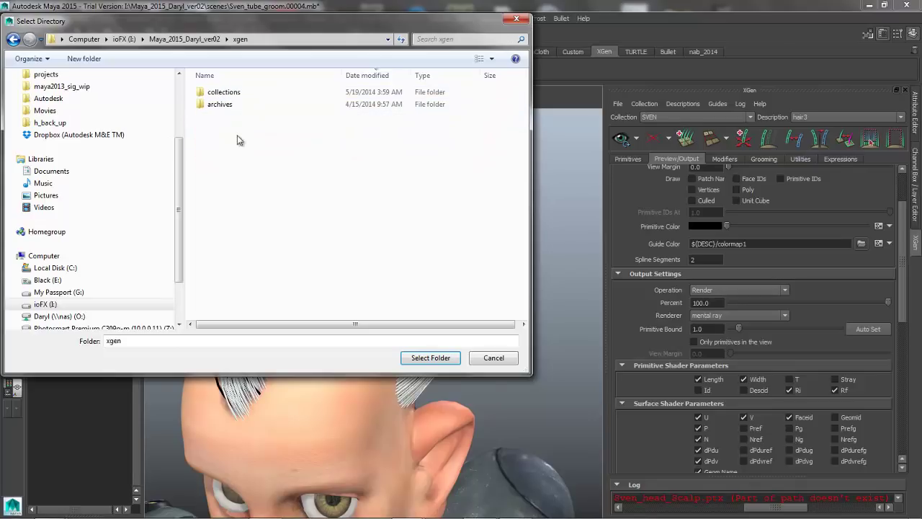
pyautogui.doubleClick(224, 93)
pyautogui.doubleClick(225, 93)
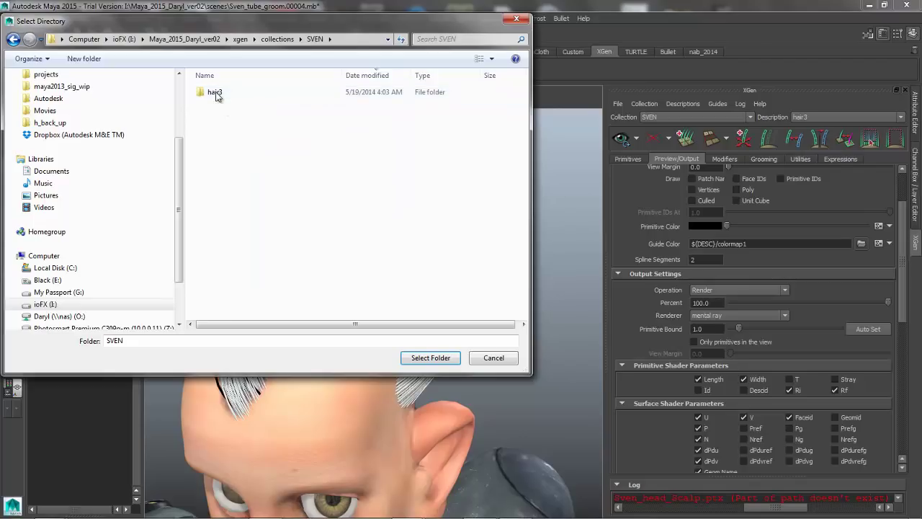
pyautogui.doubleClick(215, 92)
pyautogui.click(216, 106)
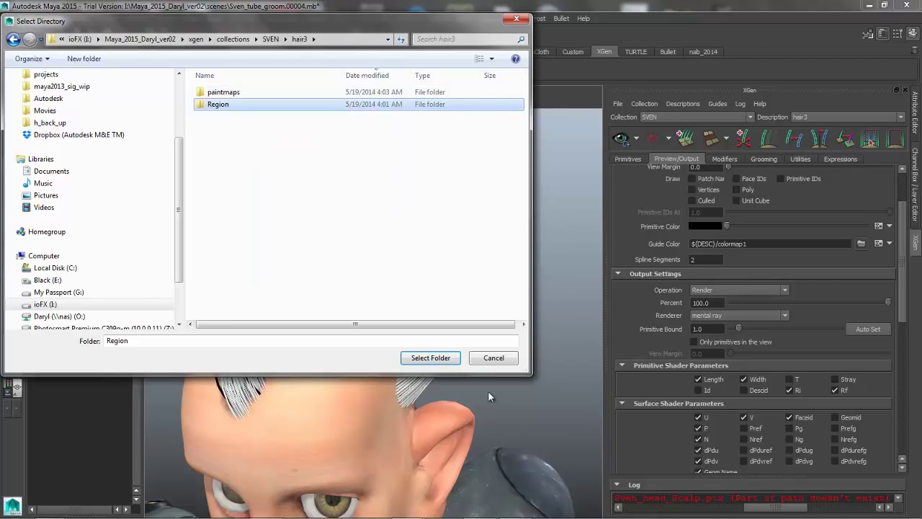
pyautogui.click(430, 358)
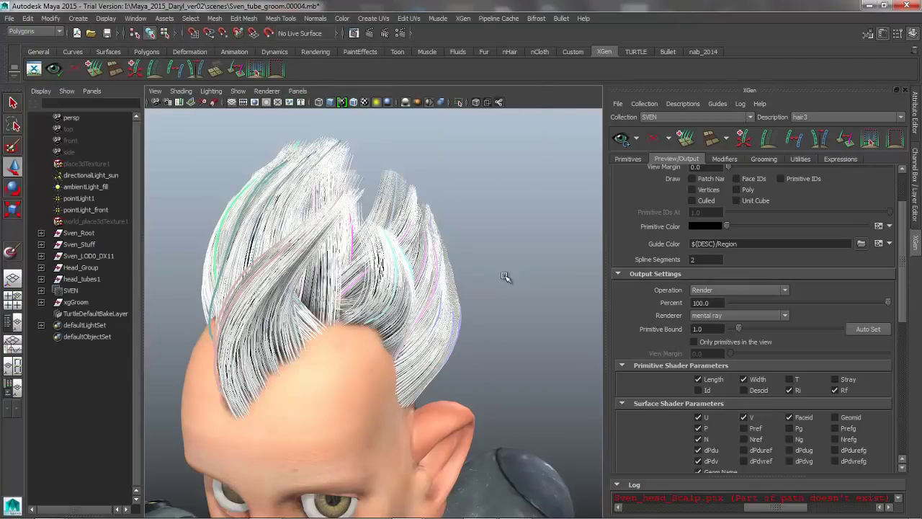
# Clear the hair preview and examine the region colors on the guides around the head
pyautogui.click(653, 139)
pyautogui.keyDown('alt'); pyautogui.moveTo(400, 222); pyautogui.dragTo(284, 351); pyautogui.keyUp('alt')
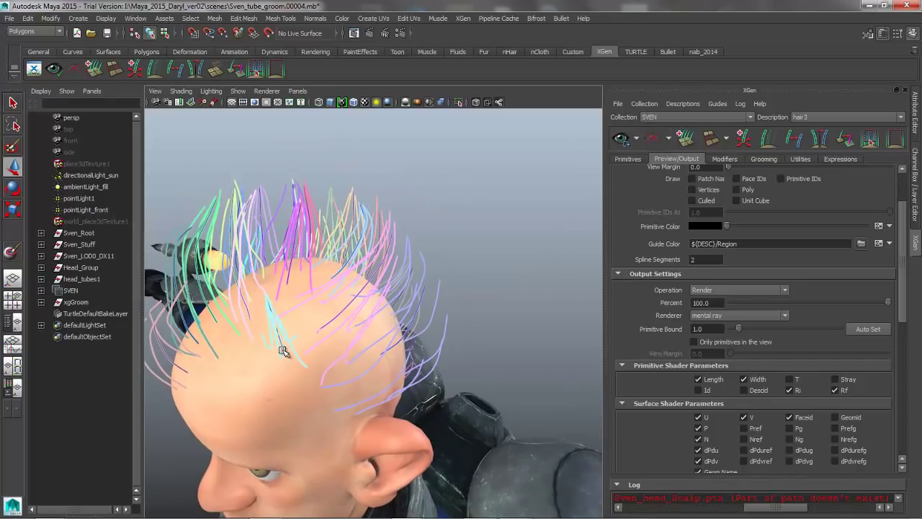
pyautogui.keyDown('alt'); pyautogui.moveTo(344, 357); pyautogui.dragTo(371, 304); pyautogui.keyUp('alt')
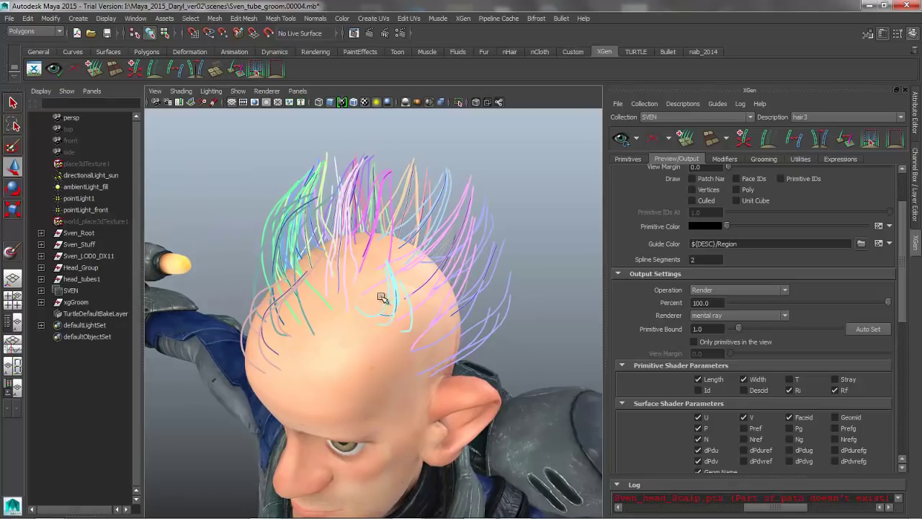
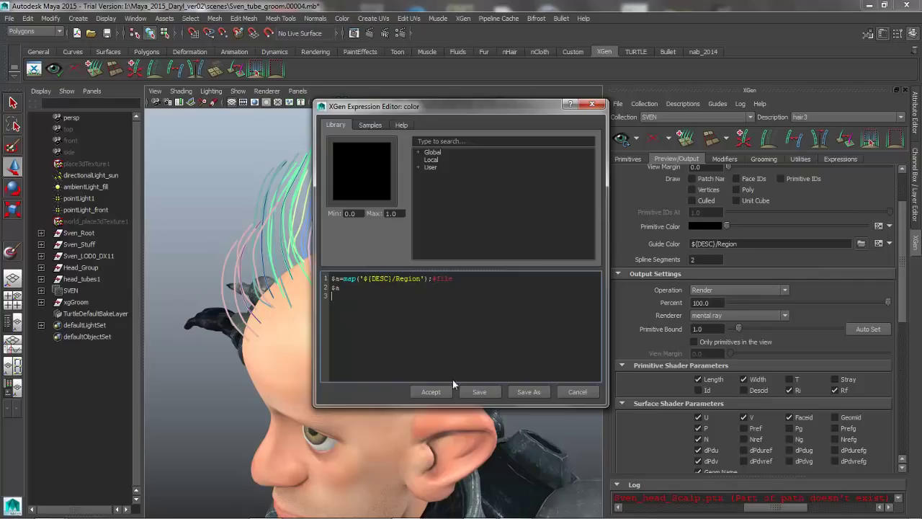
# Apply the region map expression $a=map('${DESC}/Region') to the primitive color and preview the colored hair
pyautogui.click(430, 392)
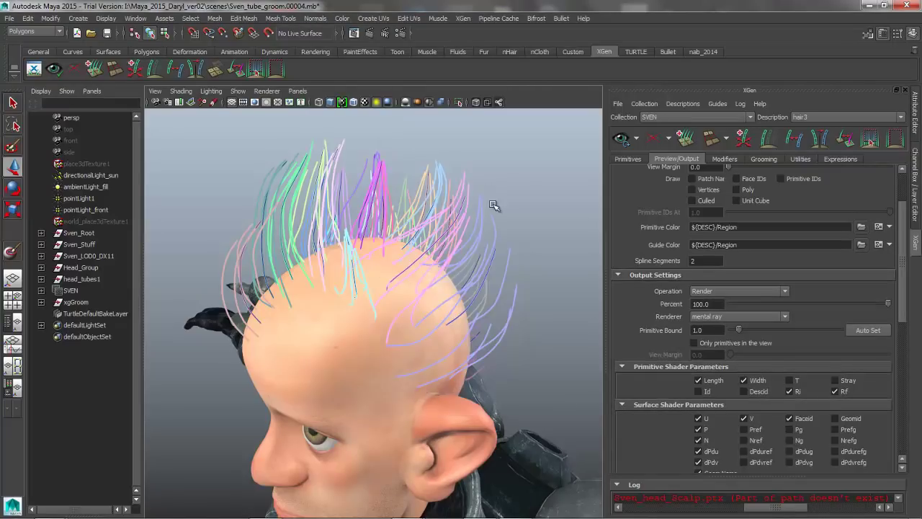
pyautogui.keyDown('alt'); pyautogui.moveTo(433, 247); pyautogui.dragTo(264, 321); pyautogui.keyUp('alt')
pyautogui.keyDown('alt'); pyautogui.moveTo(346, 321); pyautogui.dragTo(412, 323); pyautogui.keyUp('alt')
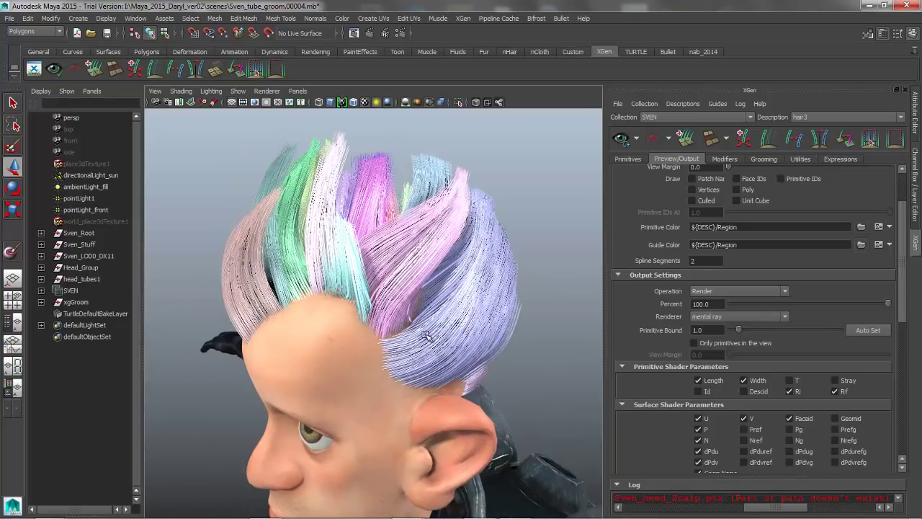
# Clear the hair preview and add an extra guide on the side of the scalp above the ear
pyautogui.click(652, 139)
pyautogui.keyDown('alt'); pyautogui.moveTo(409, 255); pyautogui.dragTo(441, 257); pyautogui.keyUp('alt')
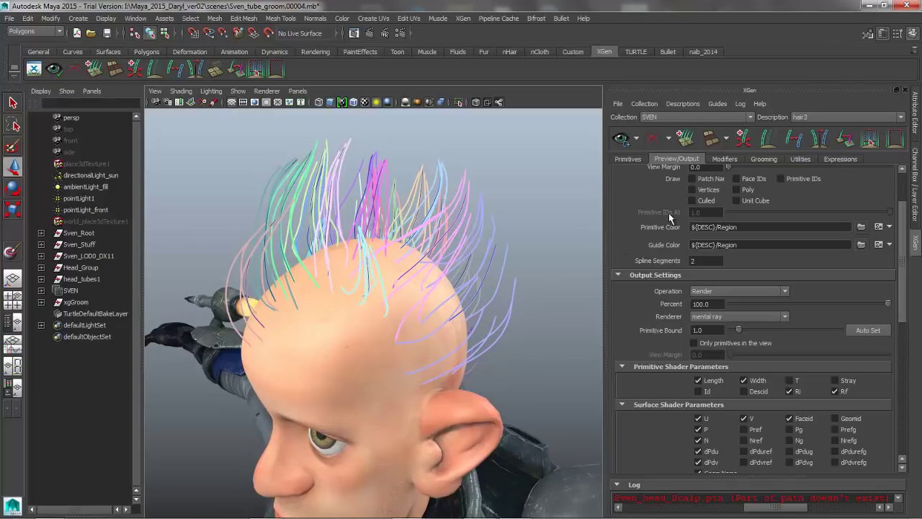
pyautogui.keyDown('alt'); pyautogui.moveTo(367, 264); pyautogui.dragTo(276, 365); pyautogui.keyUp('alt')
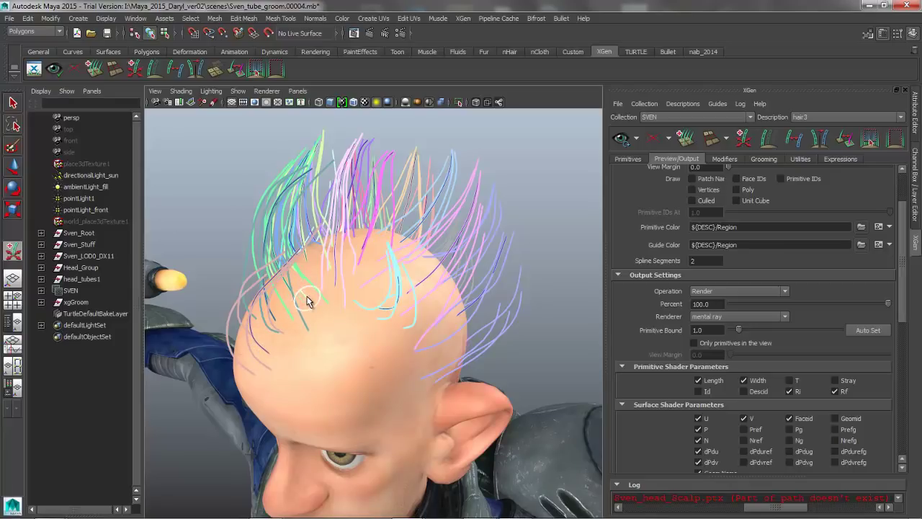
pyautogui.click(424, 358)
pyautogui.keyDown('alt'); pyautogui.moveTo(432, 351); pyautogui.dragTo(281, 367); pyautogui.keyUp('alt')
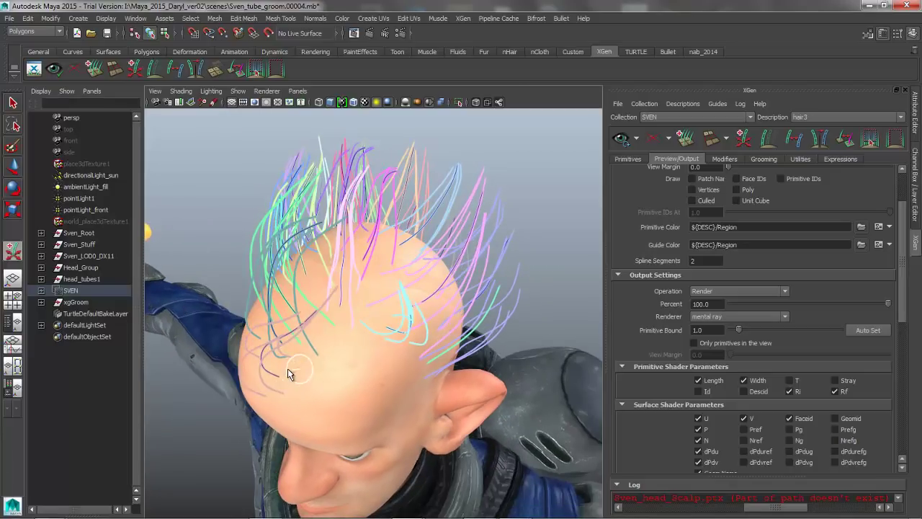
pyautogui.keyDown('alt'); pyautogui.moveTo(339, 354); pyautogui.dragTo(294, 349); pyautogui.keyUp('alt')
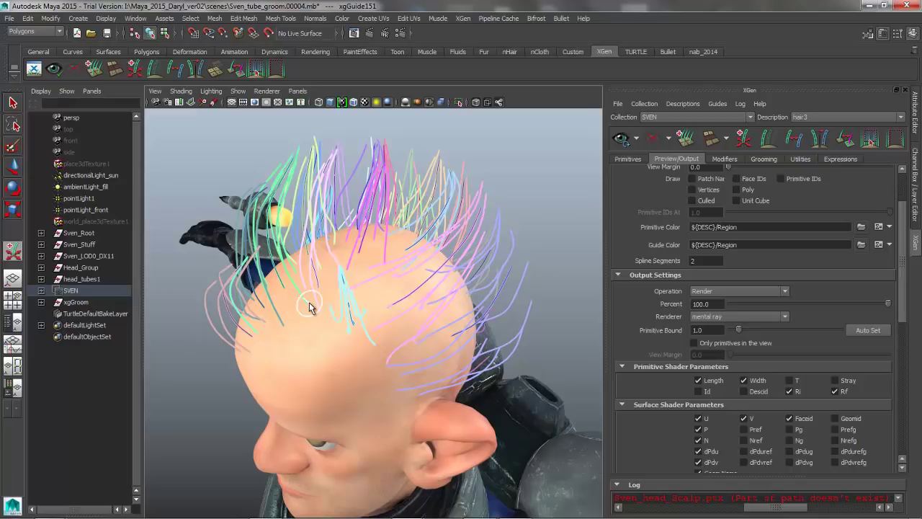
# Update the hair preview and inspect the region-colored strands from the front
pyautogui.keyDown('alt'); pyautogui.moveTo(351, 298); pyautogui.dragTo(371, 284); pyautogui.keyUp('alt')
pyautogui.click(621, 138)
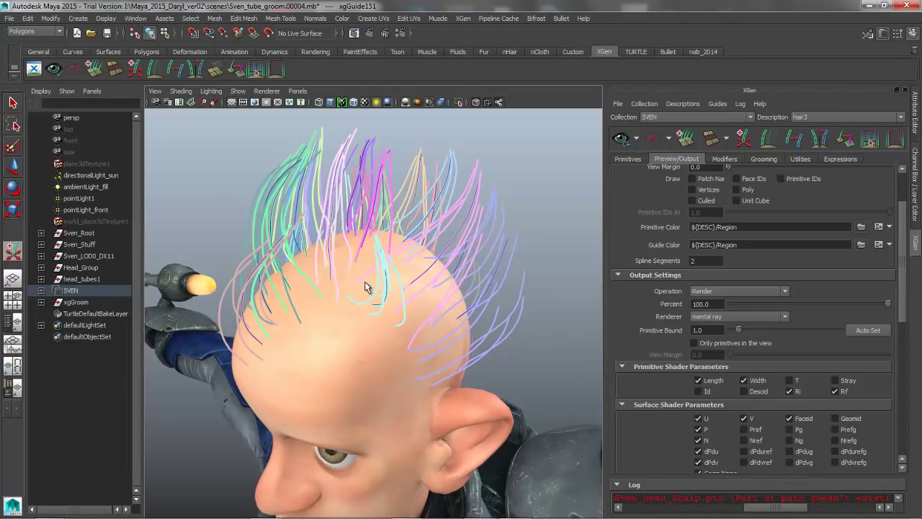
pyautogui.keyDown('alt'); pyautogui.moveTo(397, 271); pyautogui.dragTo(444, 297); pyautogui.keyUp('alt')
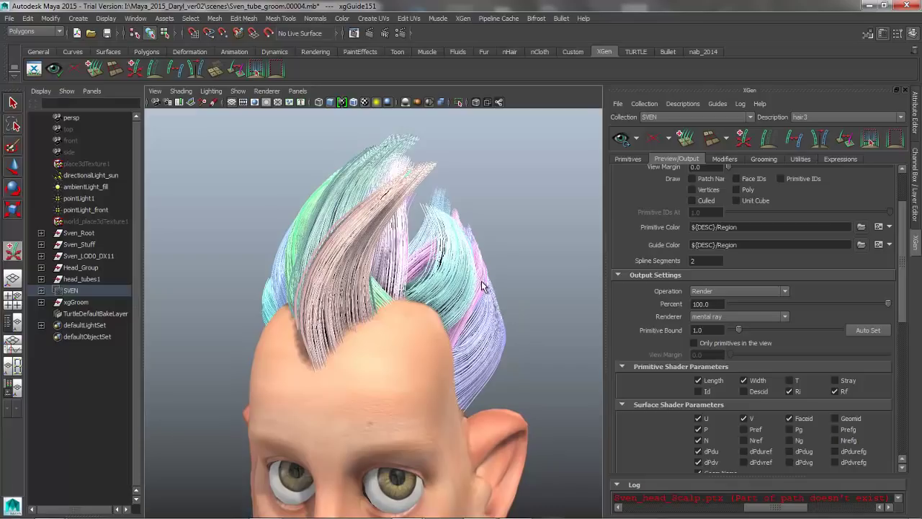
# Add a Clumping modifier to the hair3 description
pyautogui.click(724, 158)
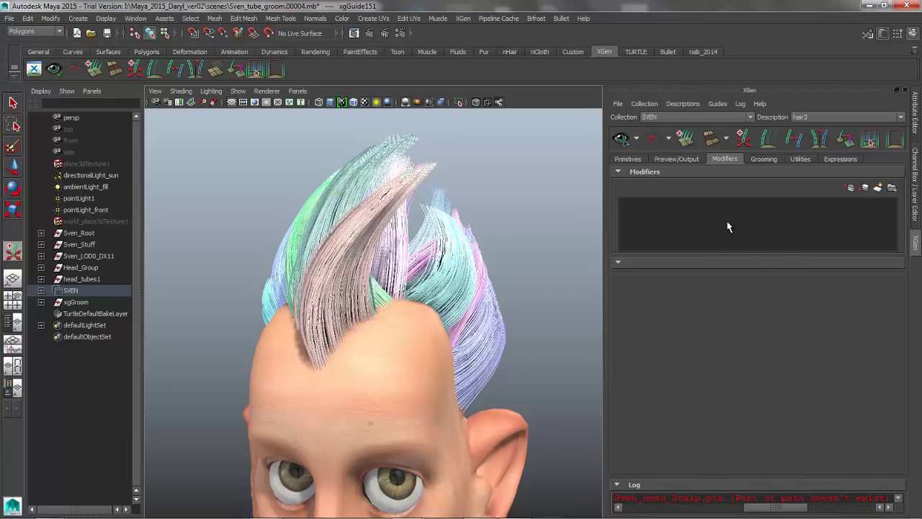
pyautogui.click(878, 188)
pyautogui.click(701, 215)
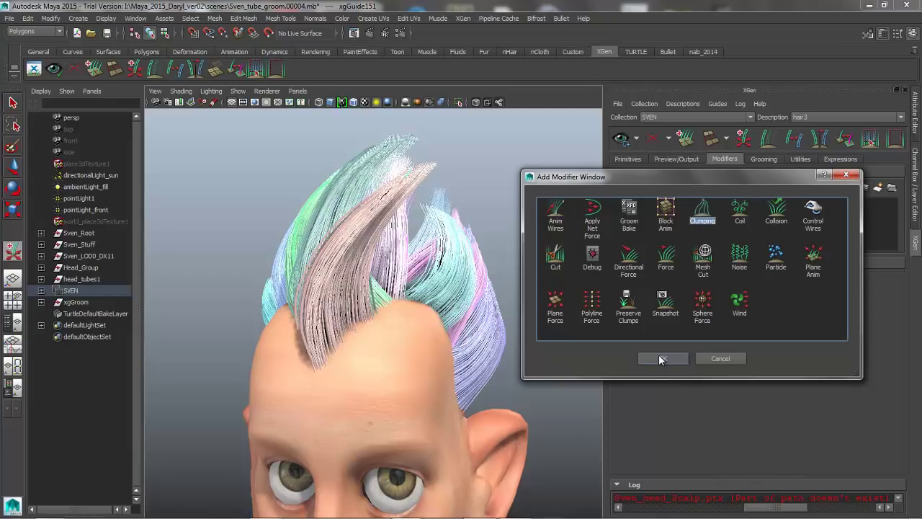
pyautogui.click(661, 359)
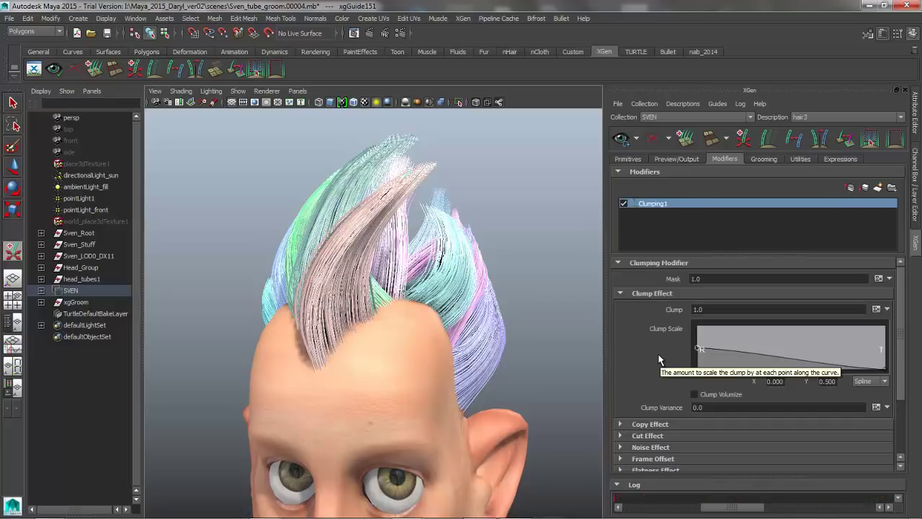
# Open the clumping map setup for Clumping1 and generate clump points on the scalp at density 1.0
pyautogui.moveTo(901, 373); pyautogui.dragTo(900, 439)
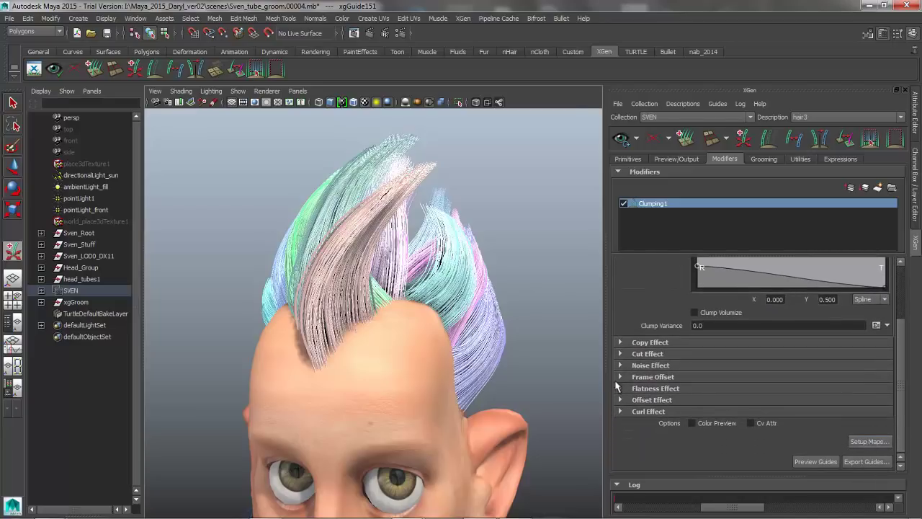
pyautogui.click(868, 442)
pyautogui.moveTo(490, 121); pyautogui.dragTo(590, 123)
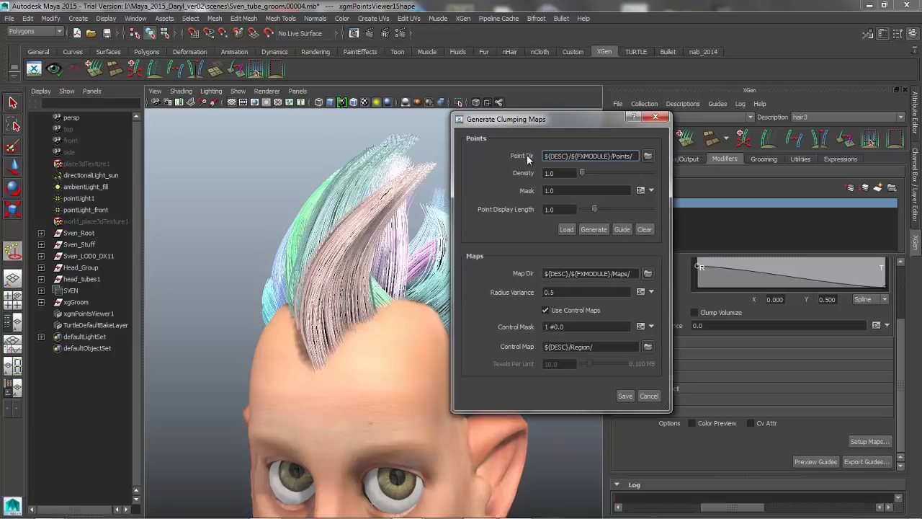
pyautogui.keyDown('alt'); pyautogui.moveTo(364, 209); pyautogui.dragTo(393, 254); pyautogui.keyUp('alt')
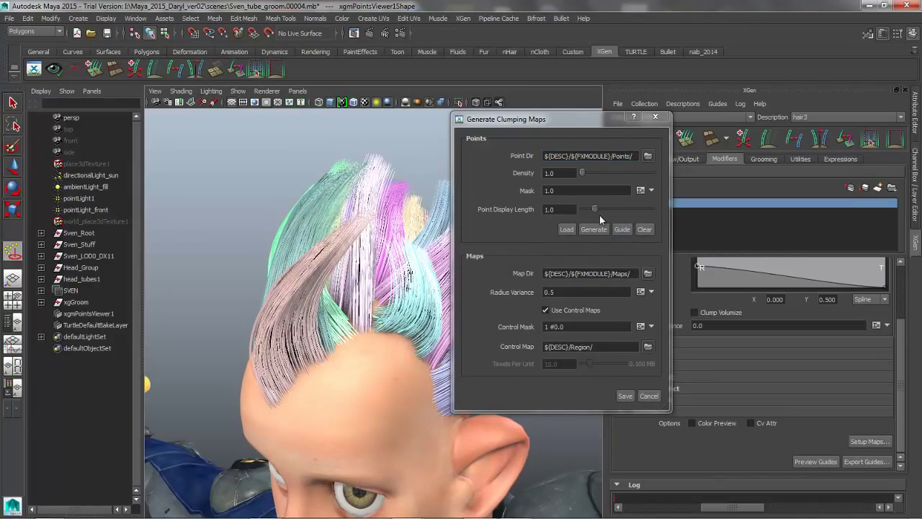
pyautogui.click(589, 229)
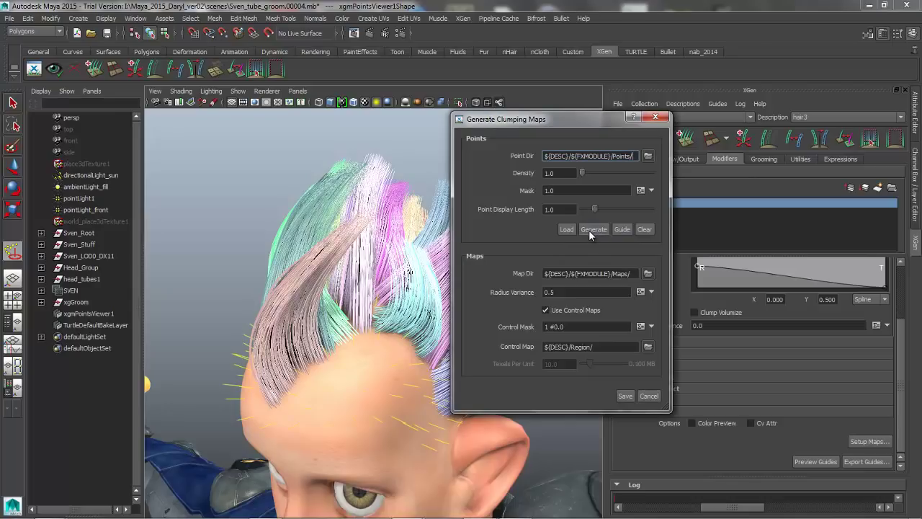
pyautogui.keyDown('alt'); pyautogui.moveTo(322, 364); pyautogui.dragTo(328, 360); pyautogui.keyUp('alt')
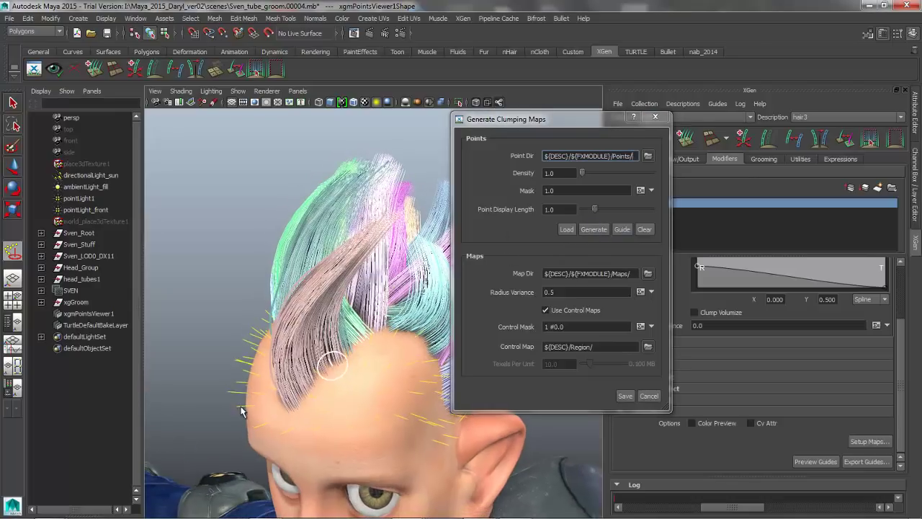
# Raise the clump point density to 9.1 and regenerate the points across the scalp
pyautogui.moveTo(583, 173); pyautogui.dragTo(589, 173)
pyautogui.click(591, 230)
pyautogui.keyDown('alt'); pyautogui.moveTo(346, 302); pyautogui.dragTo(404, 303); pyautogui.keyUp('alt')
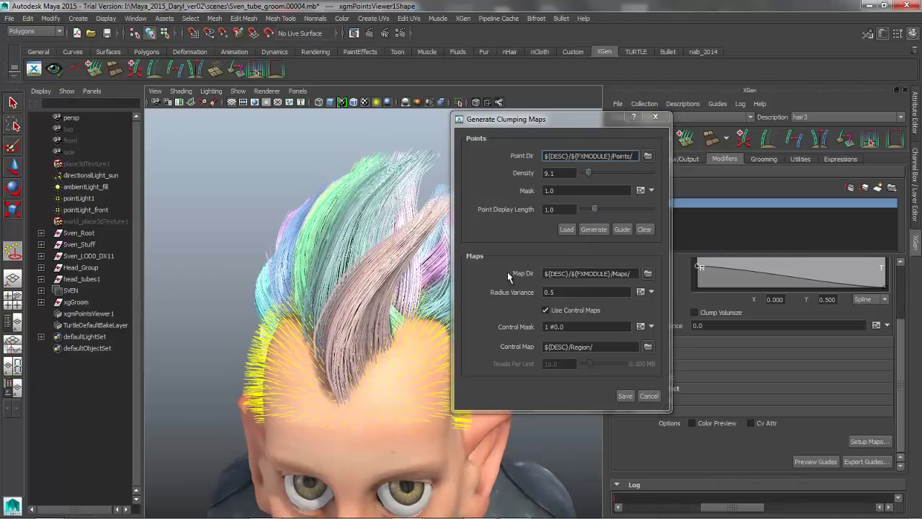
# Place the clump points at the guides instead, save the region-controlled clumping maps and check the clumped hair
pyautogui.click(618, 229)
pyautogui.keyDown('alt'); pyautogui.moveTo(238, 310); pyautogui.dragTo(515, 299); pyautogui.keyUp('alt')
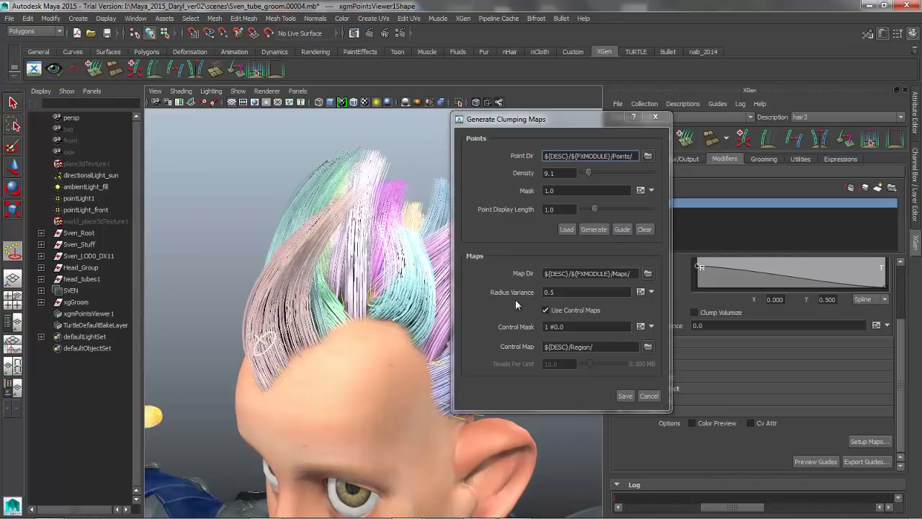
pyautogui.click(621, 230)
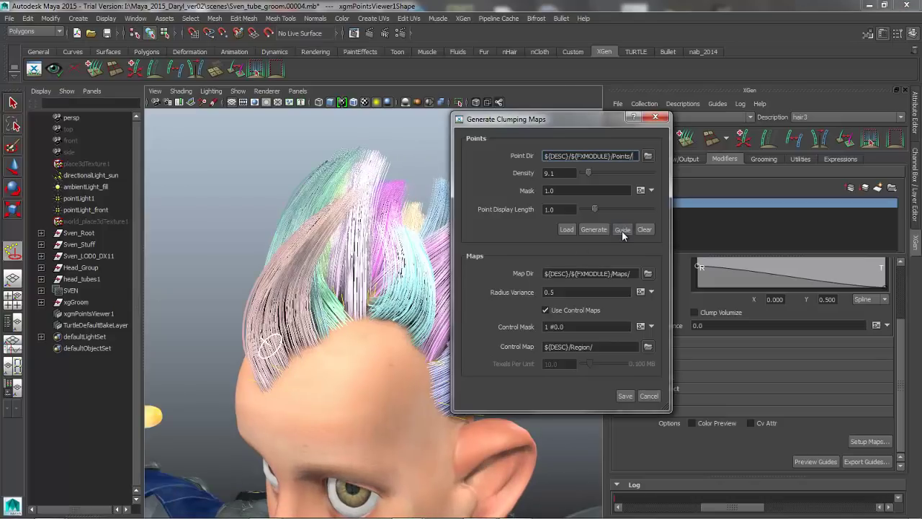
pyautogui.keyDown('alt'); pyautogui.moveTo(281, 359); pyautogui.dragTo(283, 390); pyautogui.keyUp('alt')
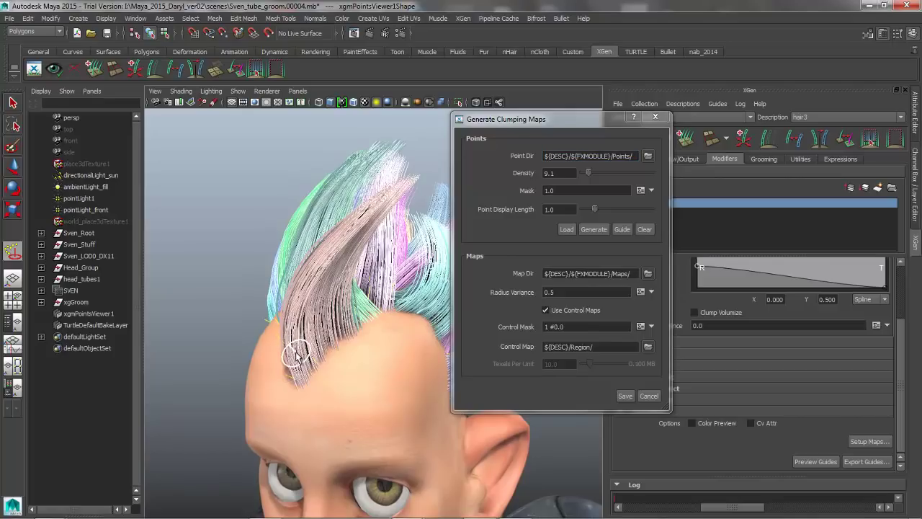
pyautogui.click(624, 396)
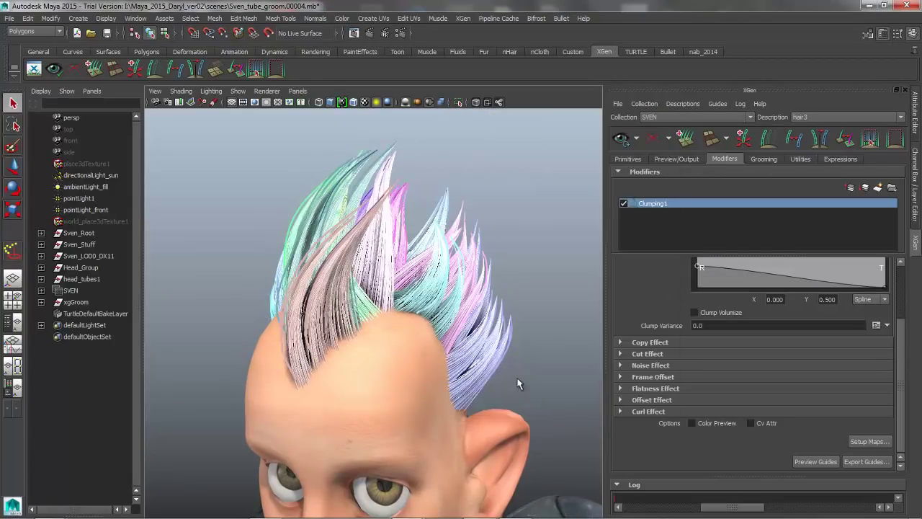
pyautogui.keyDown('alt'); pyautogui.moveTo(432, 327); pyautogui.dragTo(286, 301); pyautogui.keyUp('alt')
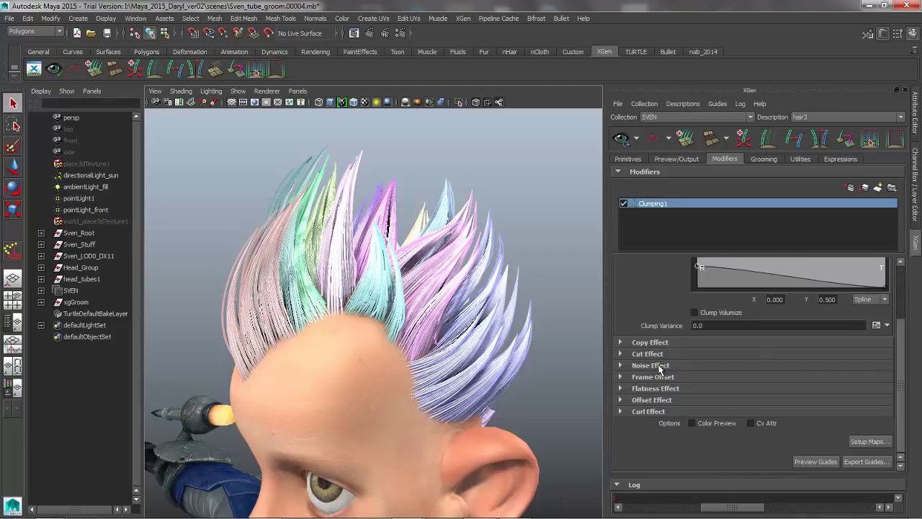
# Set the Clumping1 Cut Effect to the expression rand(0,4) and check the hair tips
pyautogui.click(619, 353)
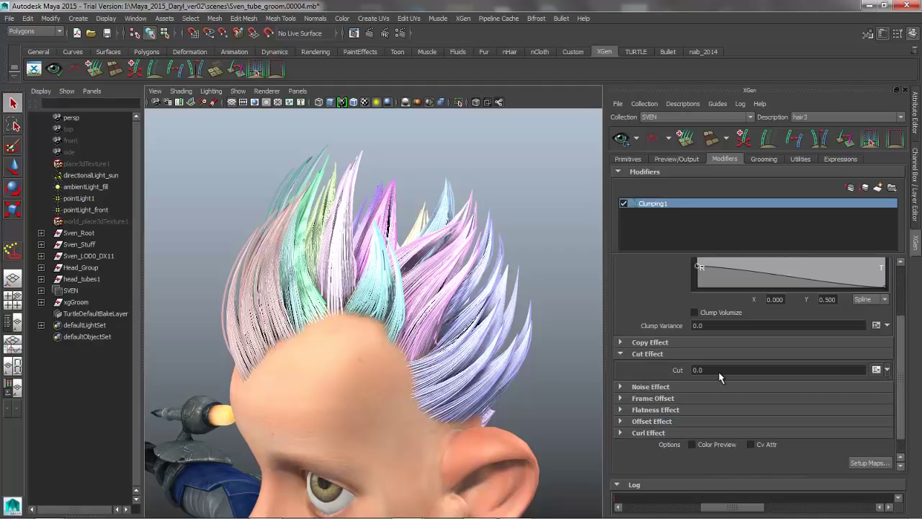
pyautogui.click(876, 370)
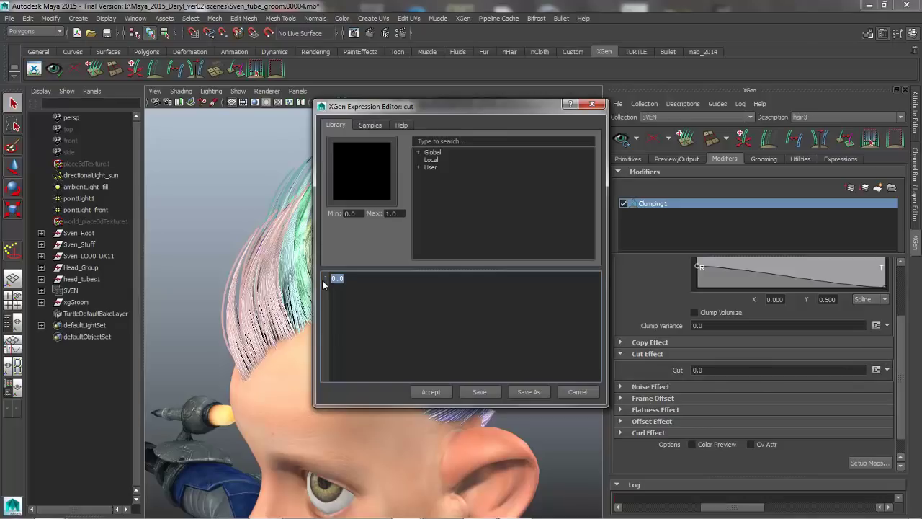
pyautogui.write('rand()')
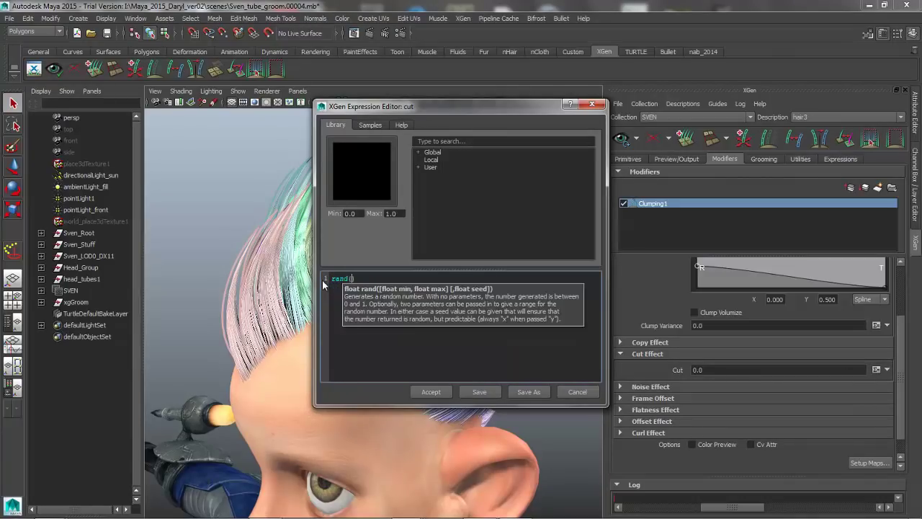
pyautogui.write('0,4')
pyautogui.click(431, 391)
pyautogui.keyDown('alt'); pyautogui.moveTo(398, 250); pyautogui.dragTo(505, 328); pyautogui.keyUp('alt')
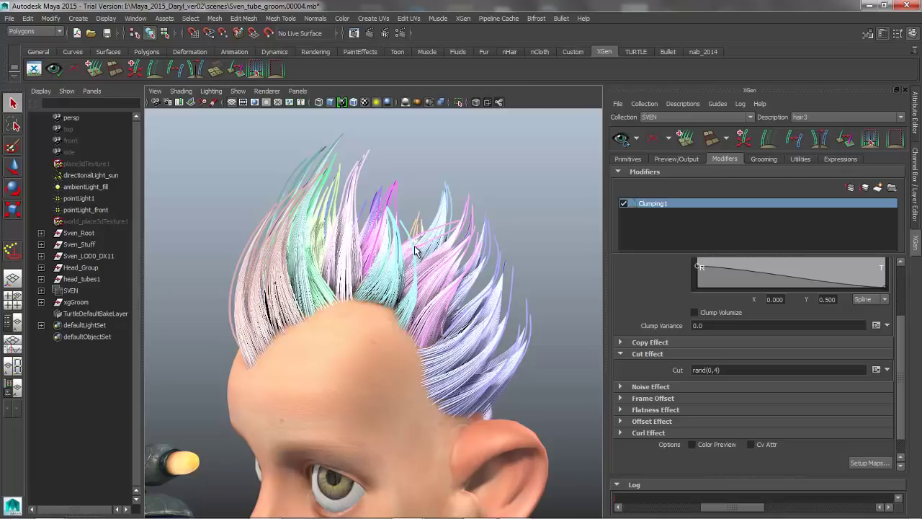
# Set the noise amount in the Clumping1 Noise Effect to 1
pyautogui.click(621, 386)
pyautogui.click(714, 402)
pyautogui.doubleClick(713, 403)
pyautogui.write('1')
pyautogui.press('Return')
# Set the noise frequency to 1 and raise the tip of the Noise Scale ramp to about 0.57
pyautogui.moveTo(900, 371); pyautogui.dragTo(903, 414)
pyautogui.click(702, 397)
pyautogui.doubleClick(702, 398)
pyautogui.write('1')
pyautogui.press('Return')
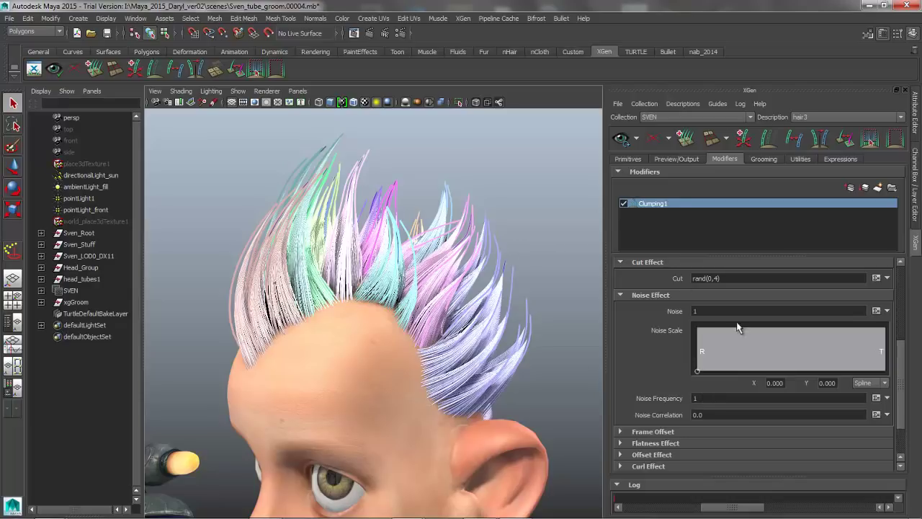
pyautogui.click(887, 360)
pyautogui.moveTo(884, 356)
pyautogui.mouseDown()
pyautogui.moveTo(882, 343)
pyautogui.moveTo(881, 351)
pyautogui.mouseUp()
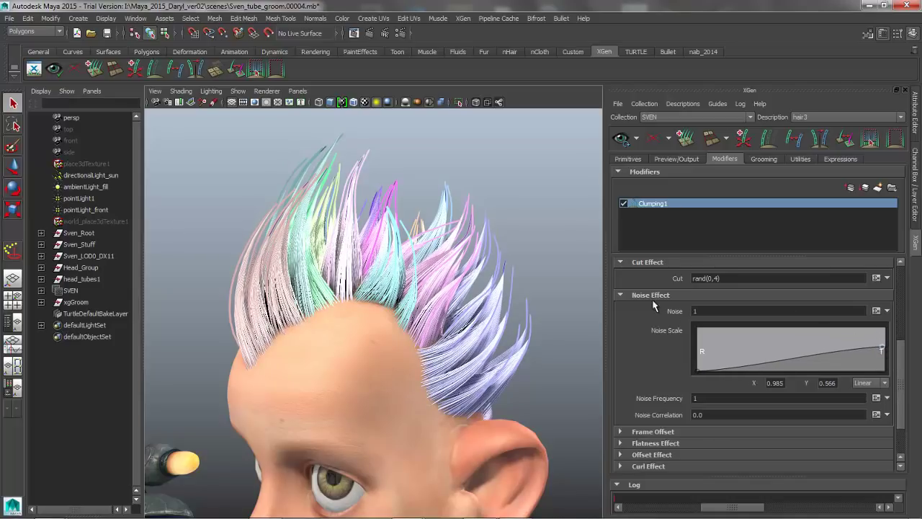
# Set the primitive Modifier CV Count of hair3 to 30 and check the strands
pyautogui.click(627, 160)
pyautogui.click(698, 351)
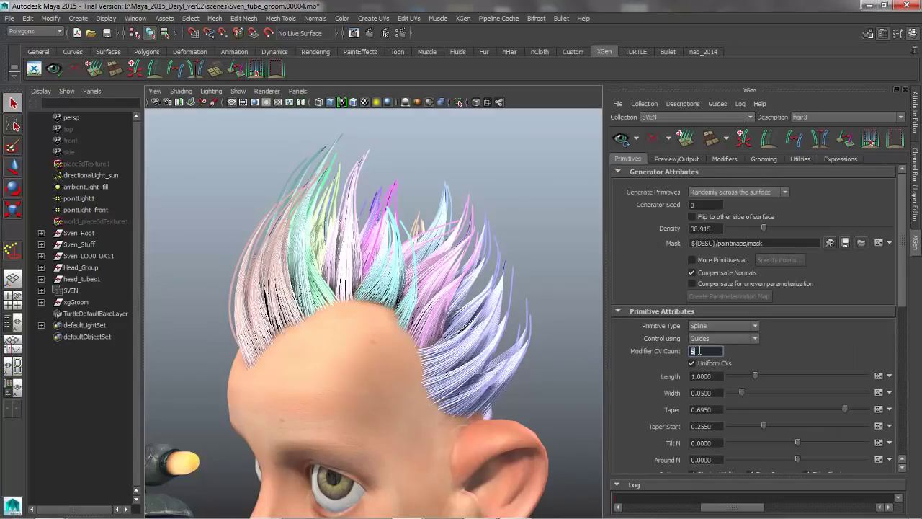
pyautogui.write('3')
pyautogui.press('Return')
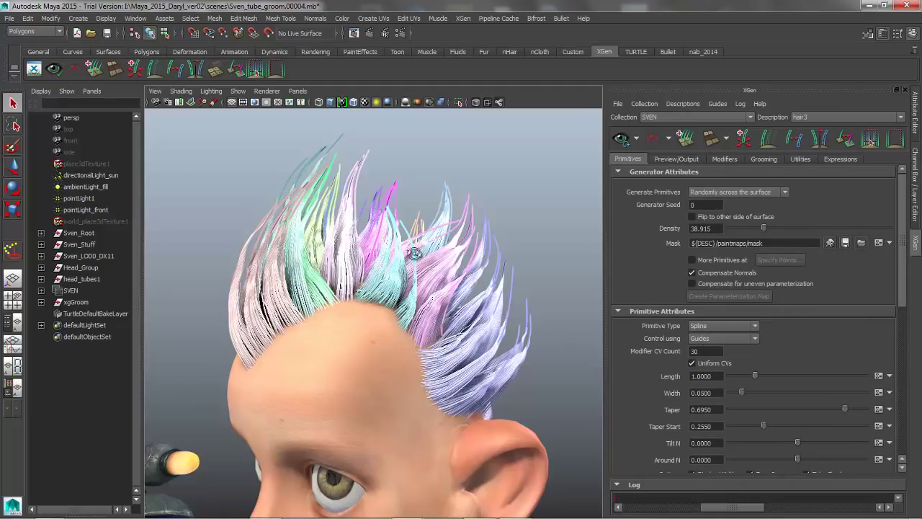
pyautogui.keyDown('alt'); pyautogui.moveTo(415, 255); pyautogui.dragTo(443, 268); pyautogui.keyUp('alt')
# Set the Modifier CV Count to 40 and check the hair from the front
pyautogui.doubleClick(699, 351)
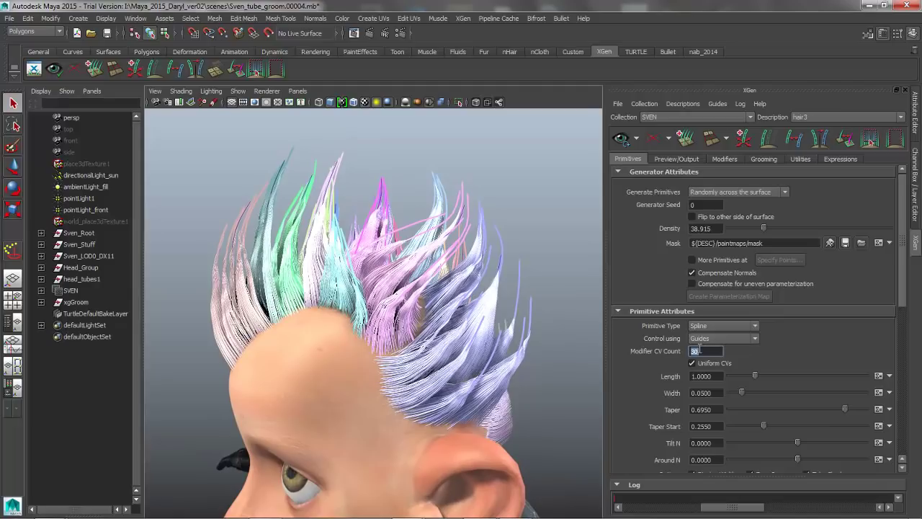
pyautogui.write('40')
pyautogui.press('Return')
pyautogui.keyDown('alt'); pyautogui.moveTo(249, 275); pyautogui.dragTo(504, 285); pyautogui.keyUp('alt')
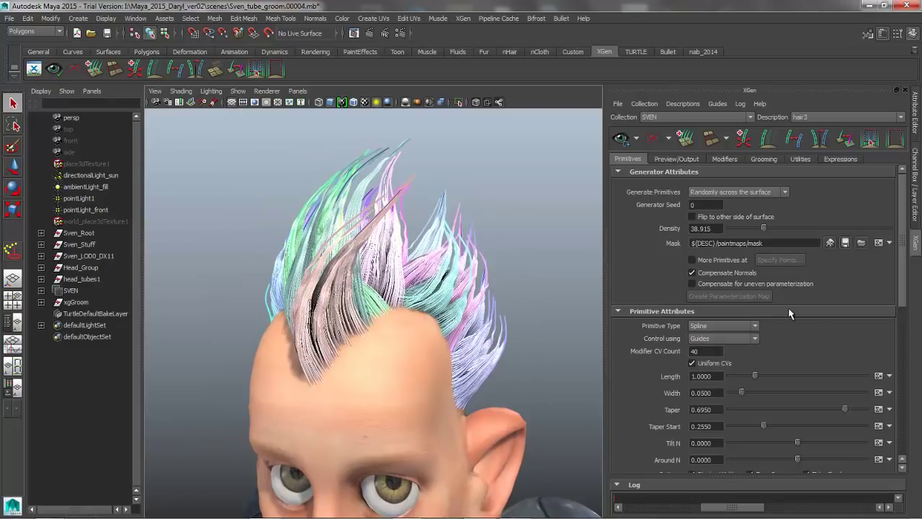
# Raise the tip point of the Clumping1 Clump Scale ramp to about 0.26
pyautogui.click(727, 159)
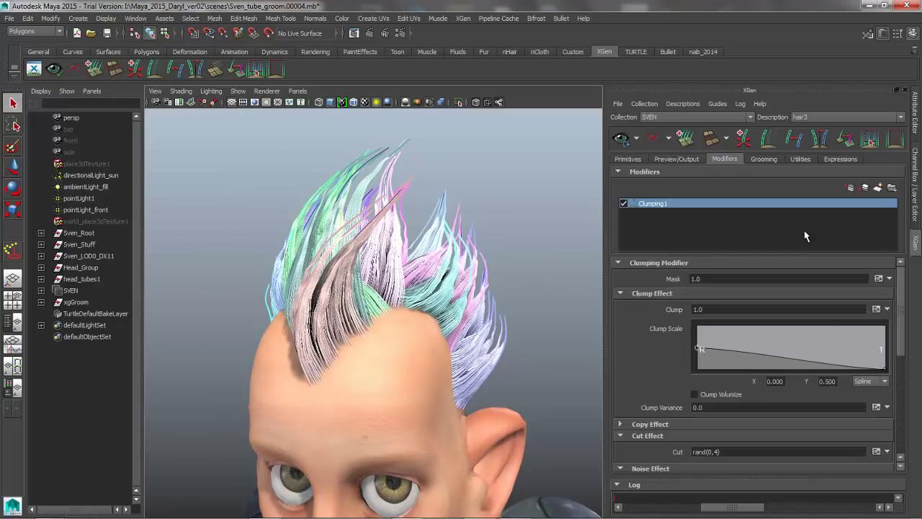
pyautogui.click(884, 367)
pyautogui.moveTo(885, 366); pyautogui.dragTo(886, 360)
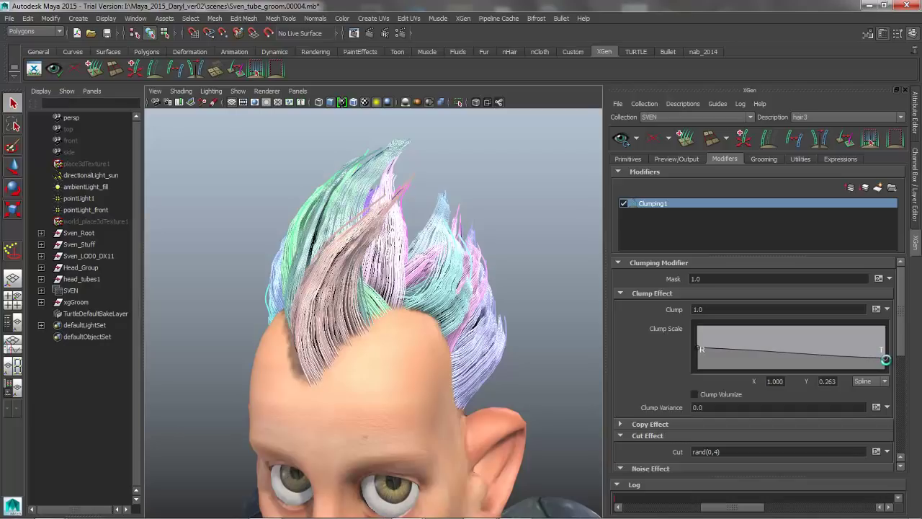
# Lower the Noise Scale ramp's tip to about 0.30 and add a point near the root at about 0.22
pyautogui.moveTo(795, 377); pyautogui.dragTo(884, 364)
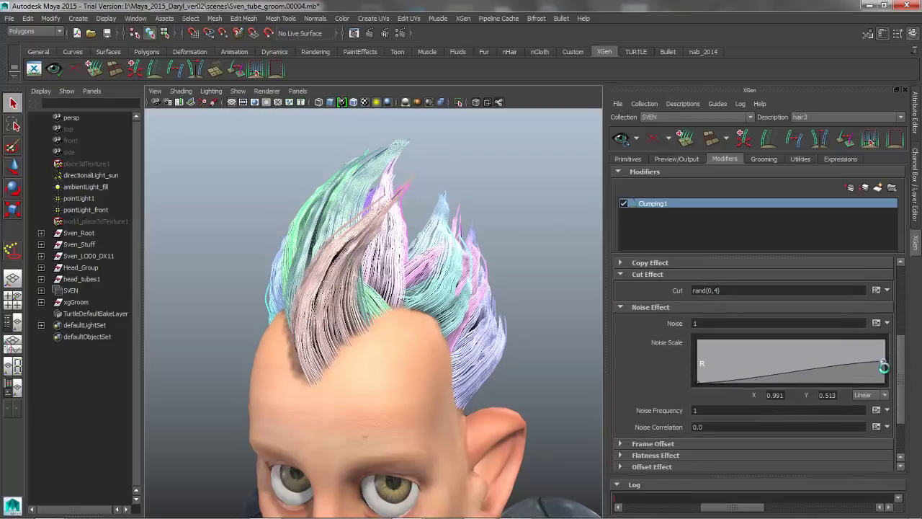
pyautogui.click(707, 382)
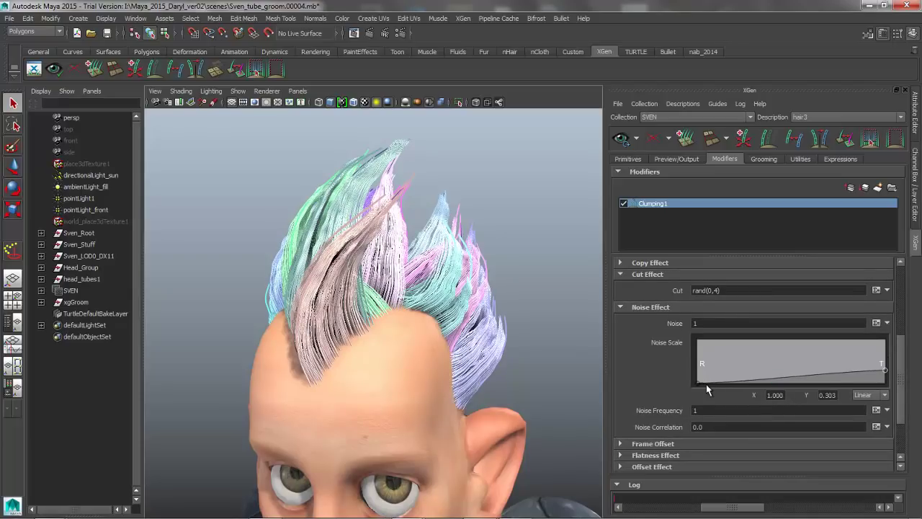
pyautogui.moveTo(711, 377); pyautogui.dragTo(710, 372)
pyautogui.keyDown('alt'); pyautogui.moveTo(375, 289); pyautogui.dragTo(380, 255); pyautogui.keyUp('alt')
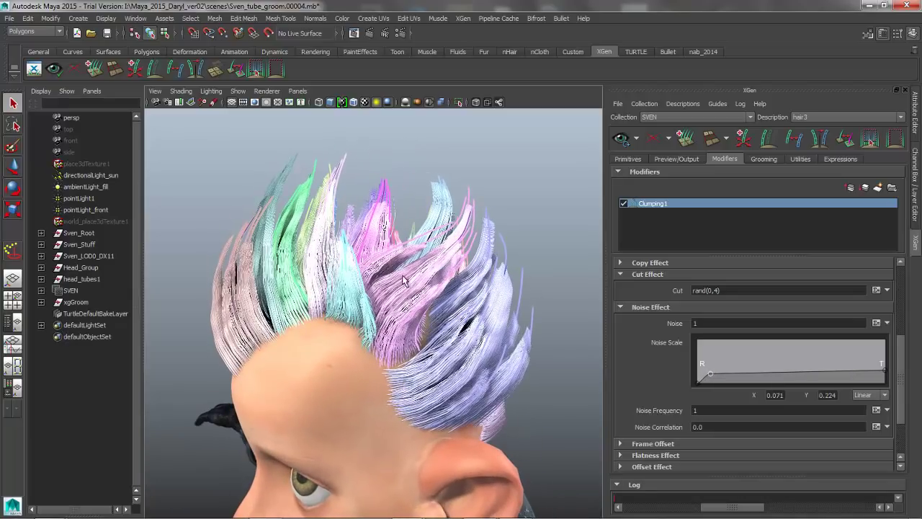
pyautogui.keyDown('alt'); pyautogui.moveTo(347, 325); pyautogui.dragTo(389, 328); pyautogui.keyUp('alt')
pyautogui.keyDown('alt'); pyautogui.moveTo(411, 242); pyautogui.dragTo(476, 238); pyautogui.keyUp('alt')
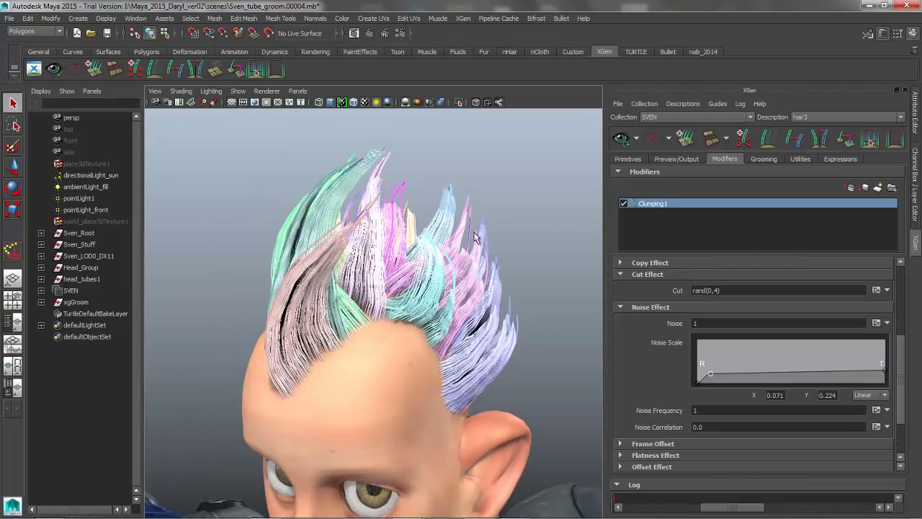
# Change the Cut Effect expression to rand(0,1) and check the hair from the front
pyautogui.click(715, 291)
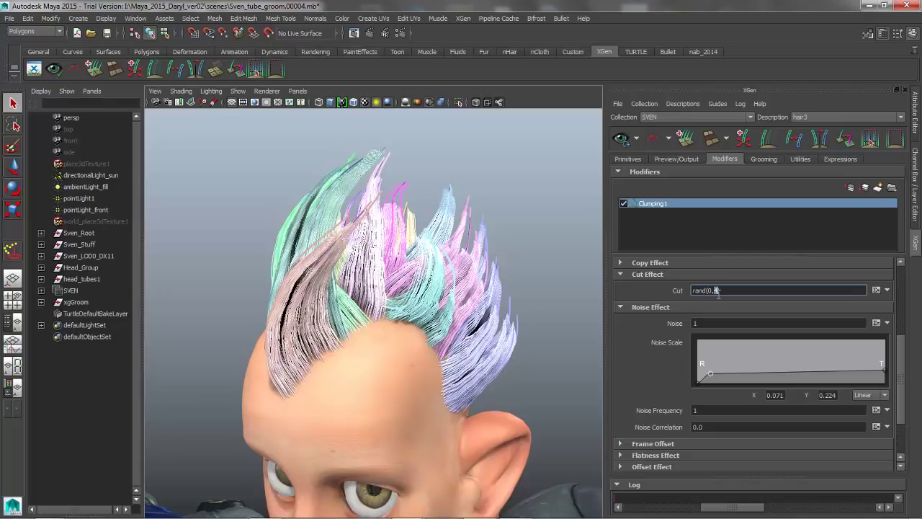
pyautogui.press('Return')
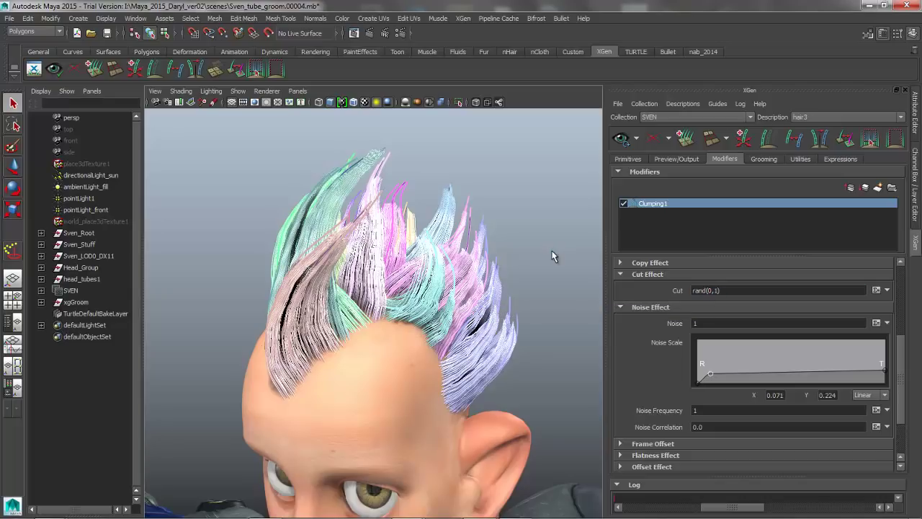
pyautogui.keyDown('alt'); pyautogui.moveTo(473, 250); pyautogui.dragTo(501, 250); pyautogui.keyUp('alt')
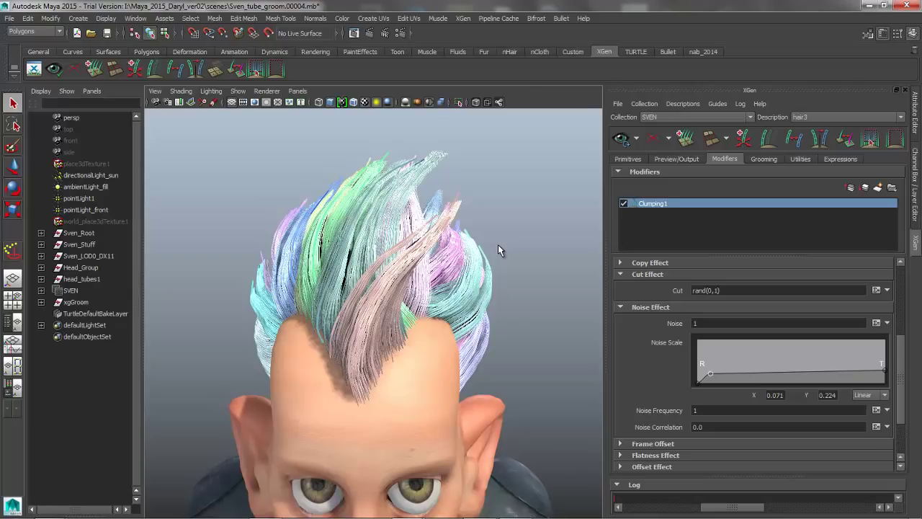
# Add a second Clumping modifier to the hair3 description
pyautogui.click(878, 187)
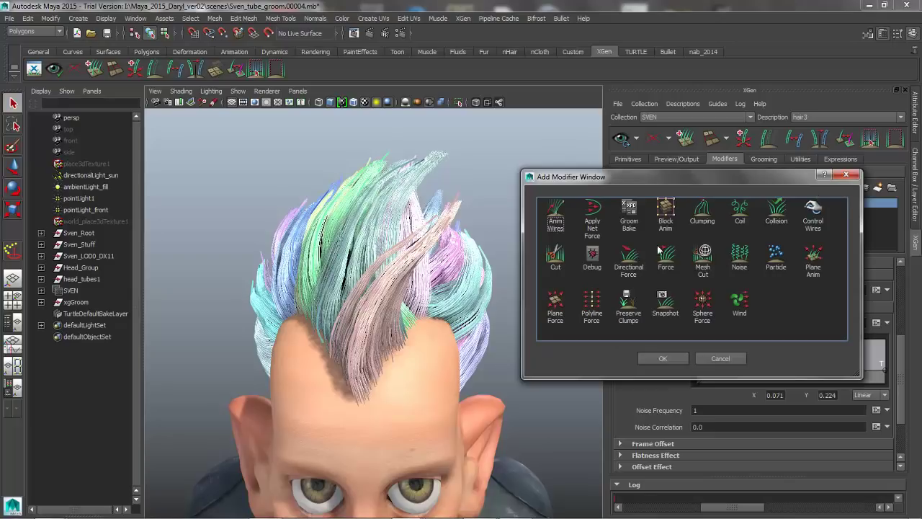
pyautogui.click(705, 212)
pyautogui.click(663, 359)
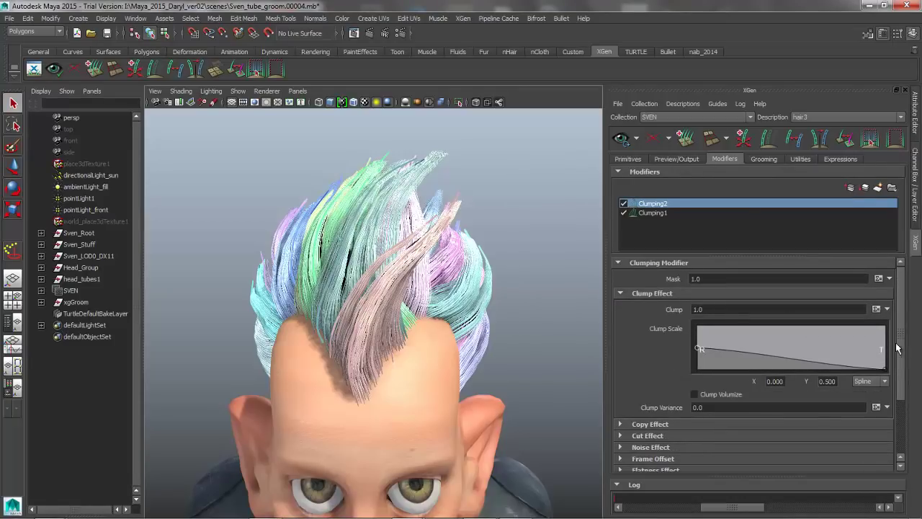
# Open the clumping map setup for Clumping2 and generate clump points at a density of 7.445
pyautogui.moveTo(901, 346); pyautogui.dragTo(901, 411)
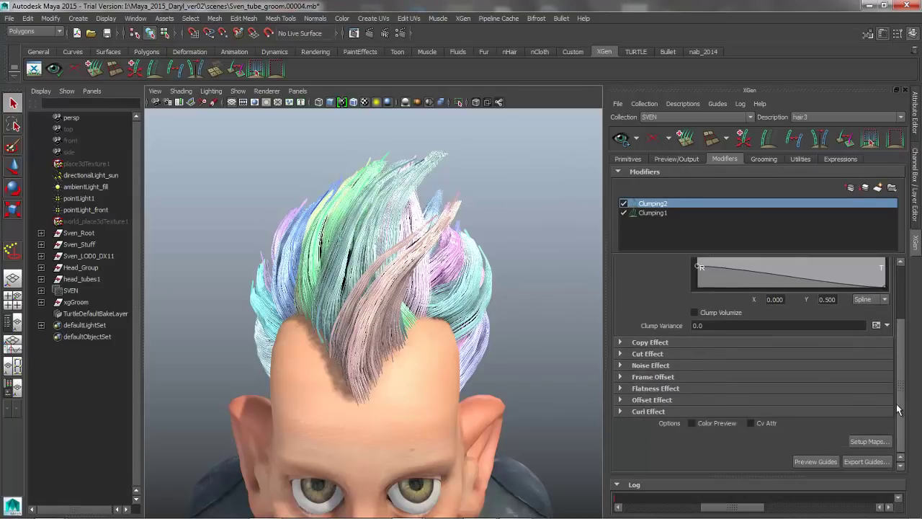
pyautogui.click(870, 441)
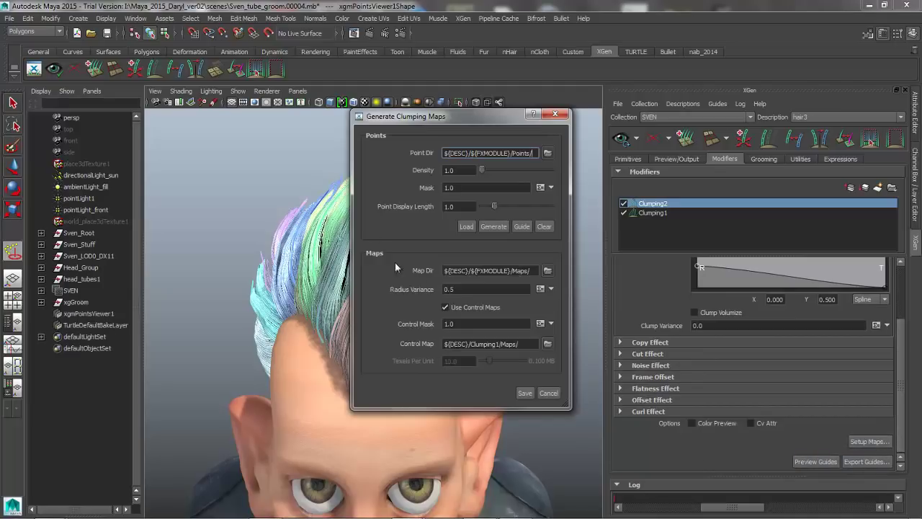
pyautogui.click(487, 169)
pyautogui.click(494, 227)
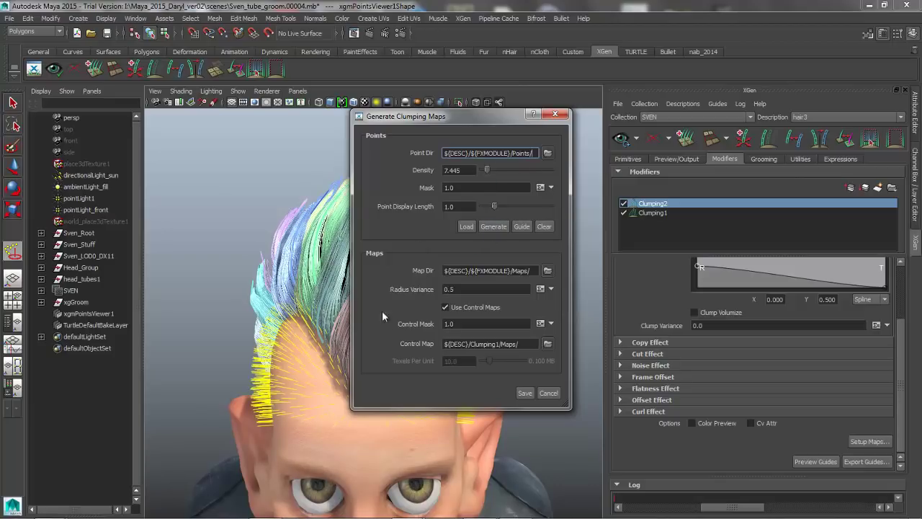
# Save the Clumping2 maps and turn on the modifier's color preview
pyautogui.click(524, 393)
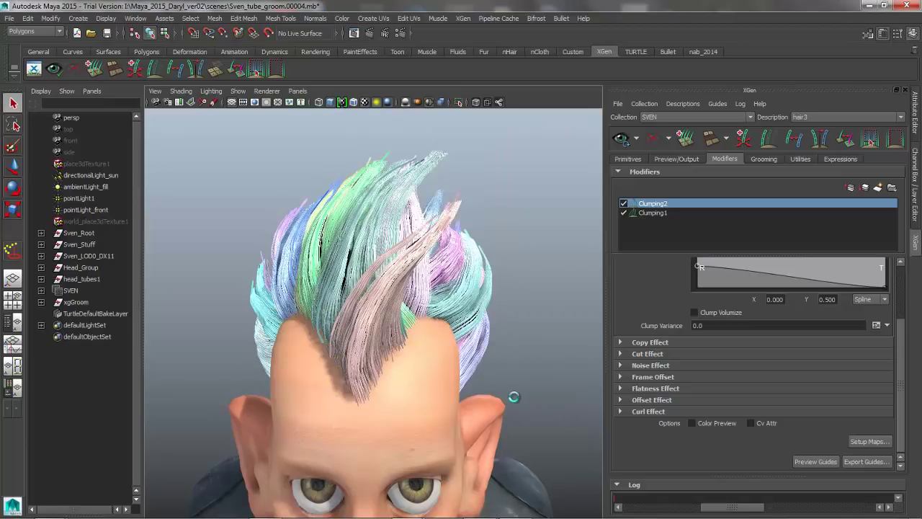
pyautogui.click(692, 423)
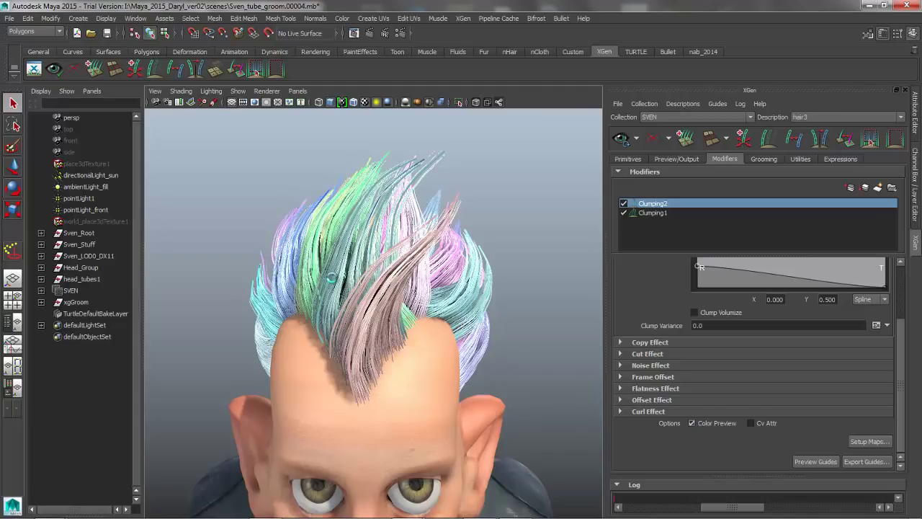
pyautogui.keyDown('alt'); pyautogui.moveTo(399, 242); pyautogui.dragTo(368, 236); pyautogui.keyUp('alt')
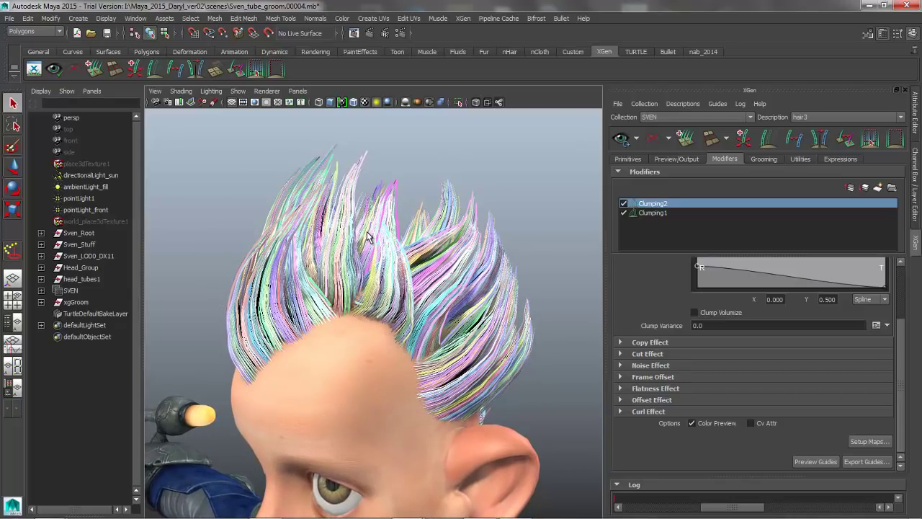
# Set the Offset Effect of Clumping2 to .5 and check the hair from several angles
pyautogui.click(621, 377)
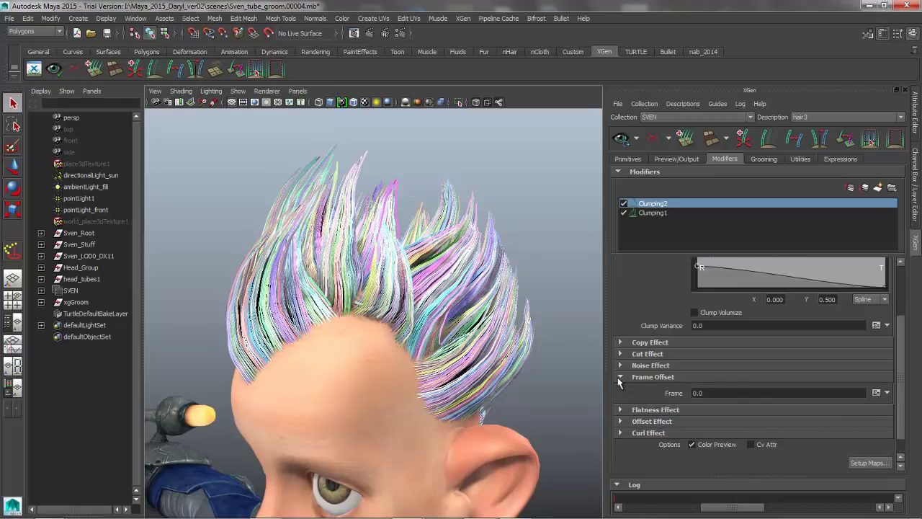
pyautogui.click(621, 377)
pyautogui.click(621, 400)
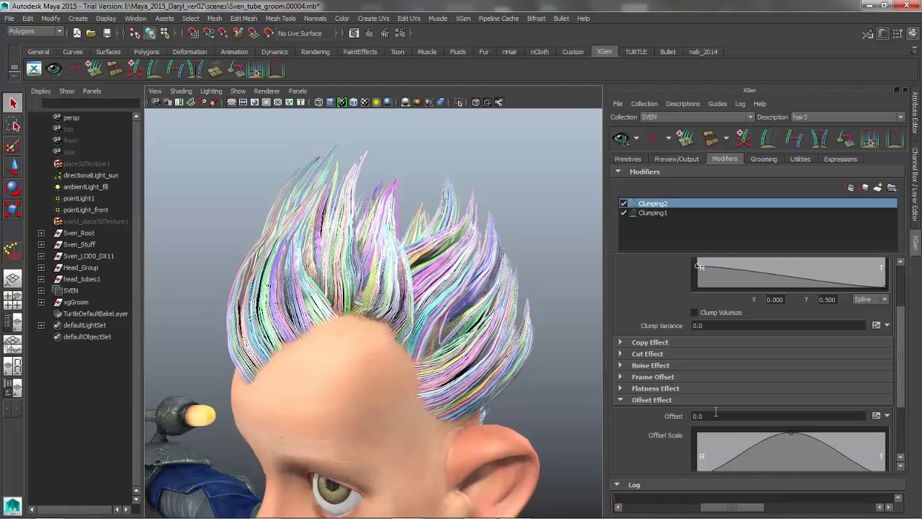
pyautogui.moveTo(896, 388); pyautogui.dragTo(902, 415)
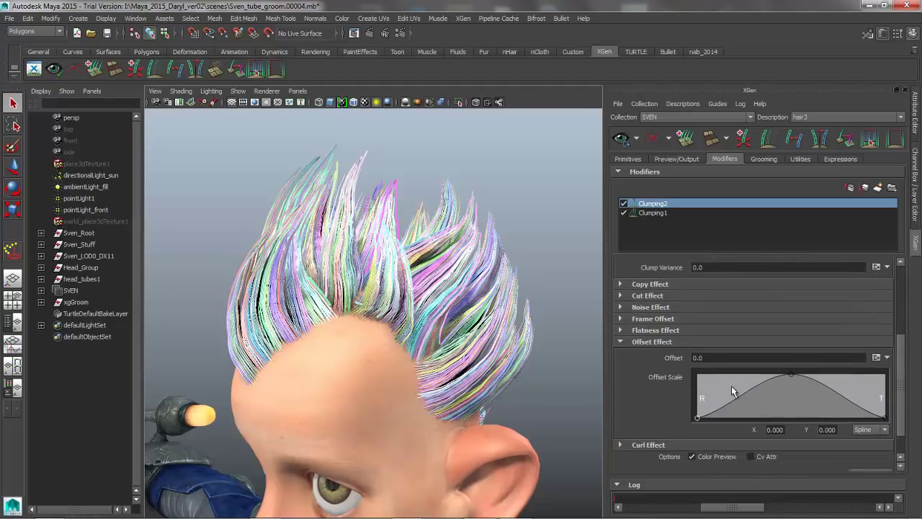
pyautogui.keyDown('alt'); pyautogui.moveTo(493, 326); pyautogui.dragTo(482, 369); pyautogui.keyUp('alt')
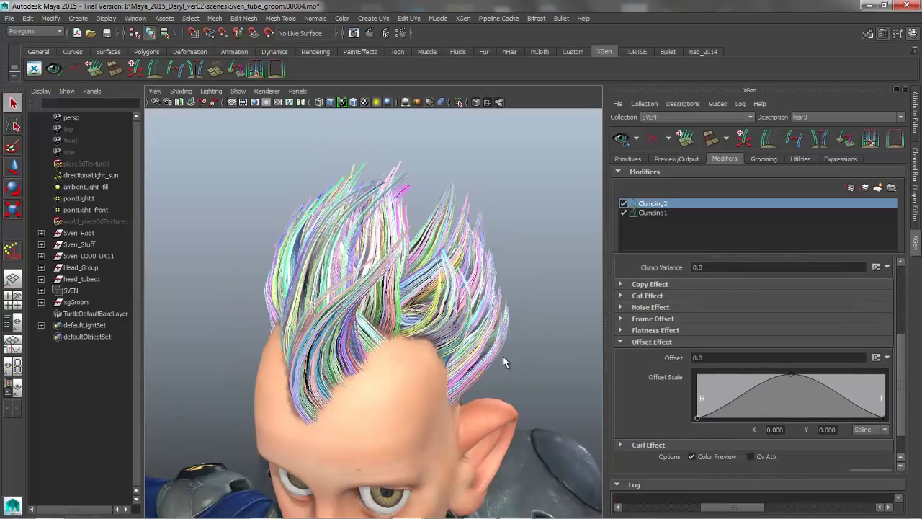
pyautogui.click(720, 357)
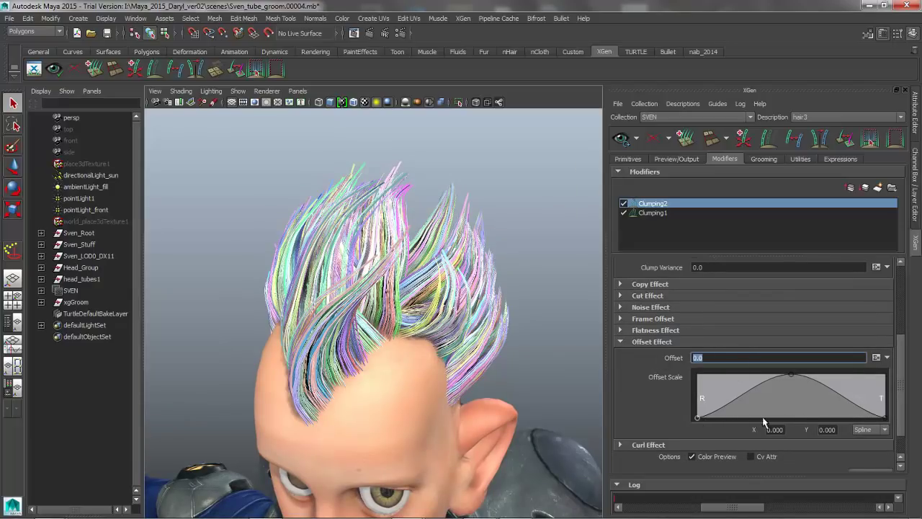
pyautogui.click(712, 358)
pyautogui.moveTo(711, 357); pyautogui.dragTo(686, 358)
pyautogui.write('.5')
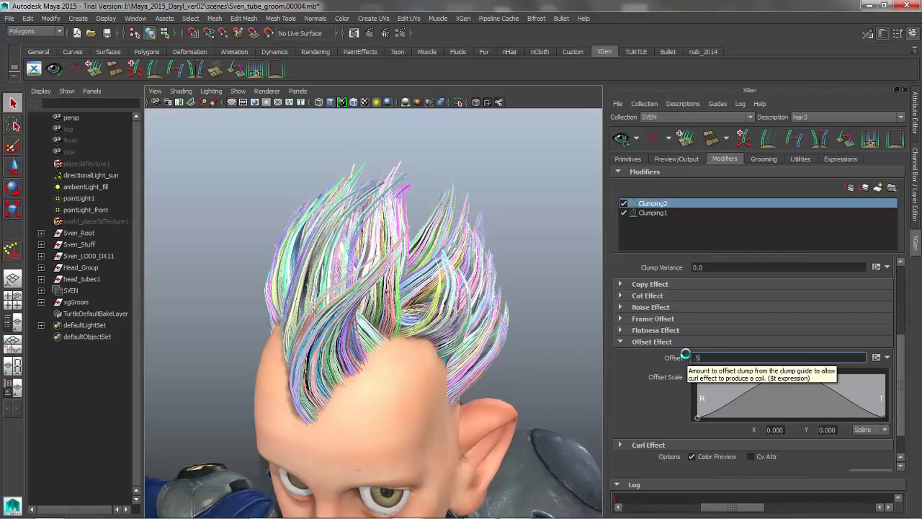
pyautogui.press('Return')
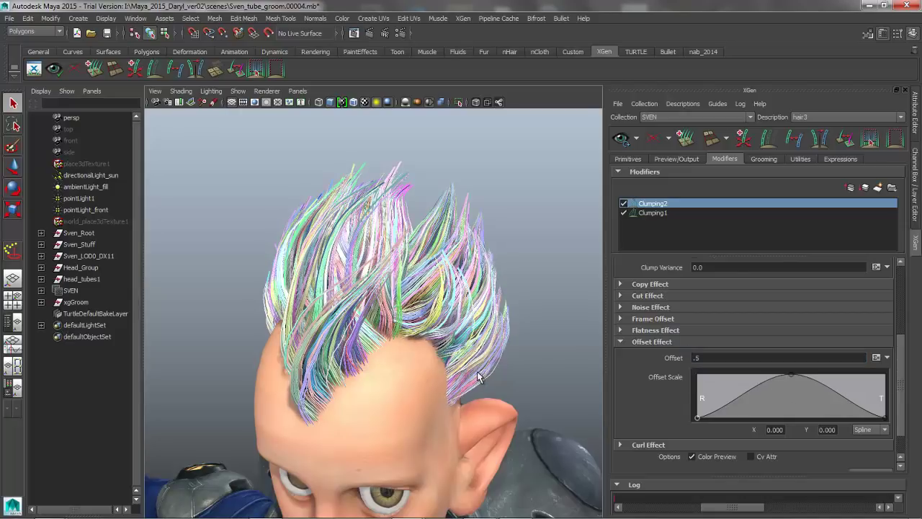
pyautogui.keyDown('alt'); pyautogui.moveTo(284, 354); pyautogui.dragTo(255, 340); pyautogui.keyUp('alt')
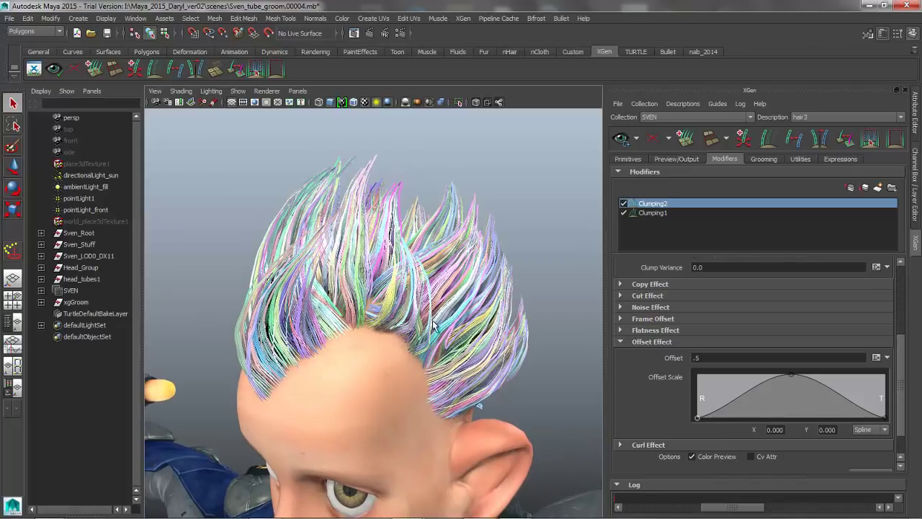
pyautogui.keyDown('alt'); pyautogui.moveTo(450, 317); pyautogui.dragTo(453, 321); pyautogui.keyUp('alt')
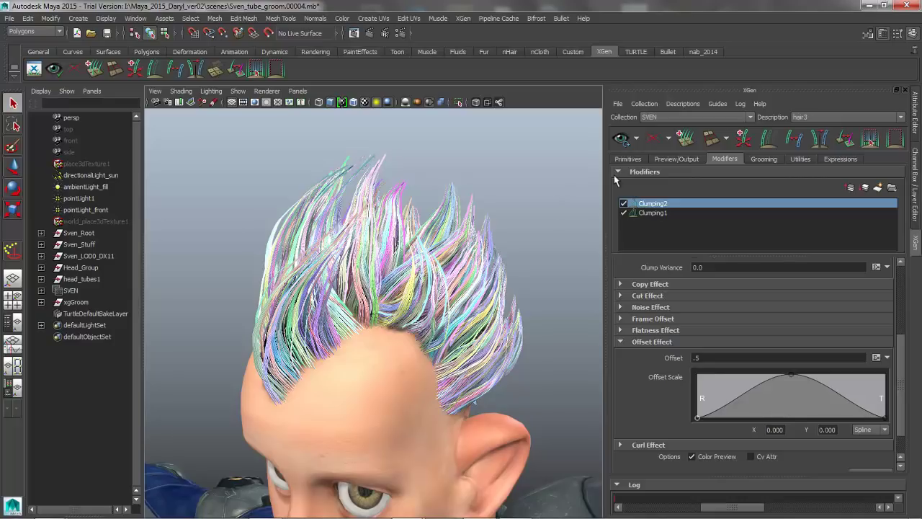
# Add a Cut modifier to the hair3 description and set its amount to rand(0.0,1.2)
pyautogui.click(876, 189)
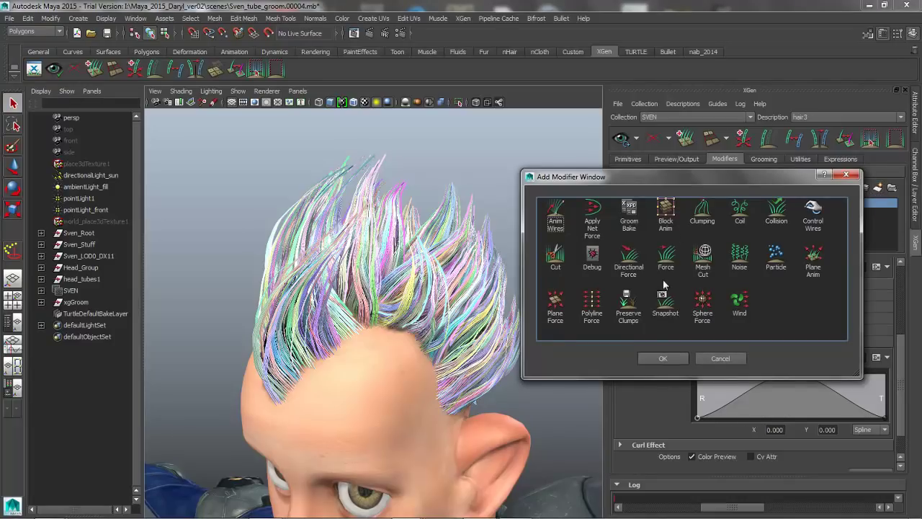
pyautogui.click(556, 268)
pyautogui.click(664, 356)
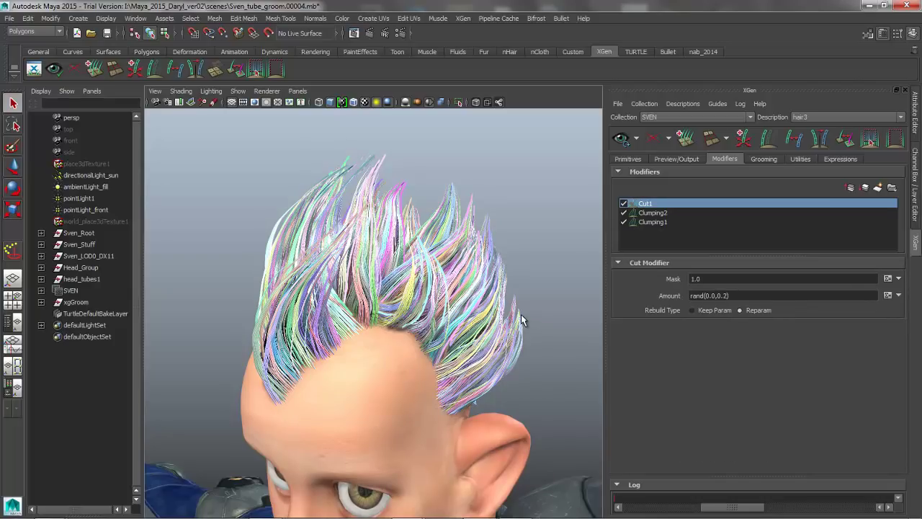
pyautogui.click(718, 295)
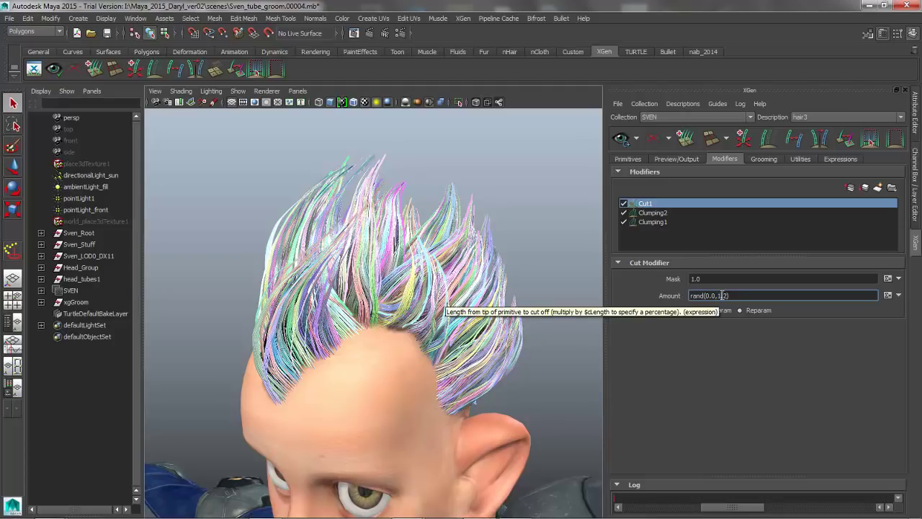
pyautogui.press('Return')
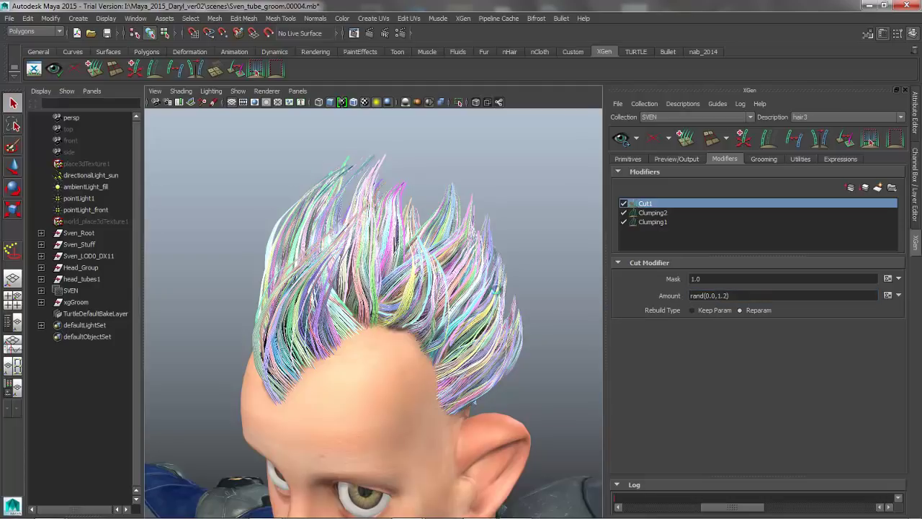
# Raise the tip of the Clumping2 Clump Scale ramp to about 0.276 and turn off its color preview
pyautogui.click(657, 214)
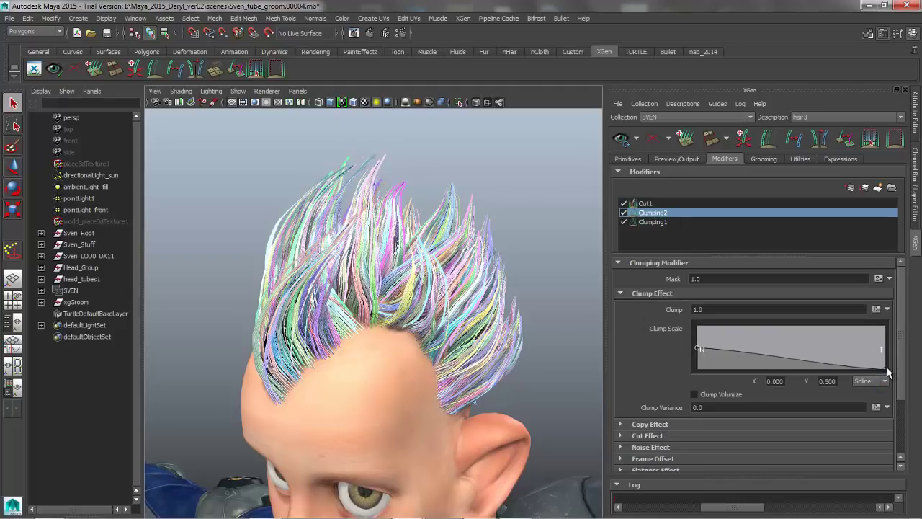
pyautogui.moveTo(887, 372); pyautogui.dragTo(886, 357)
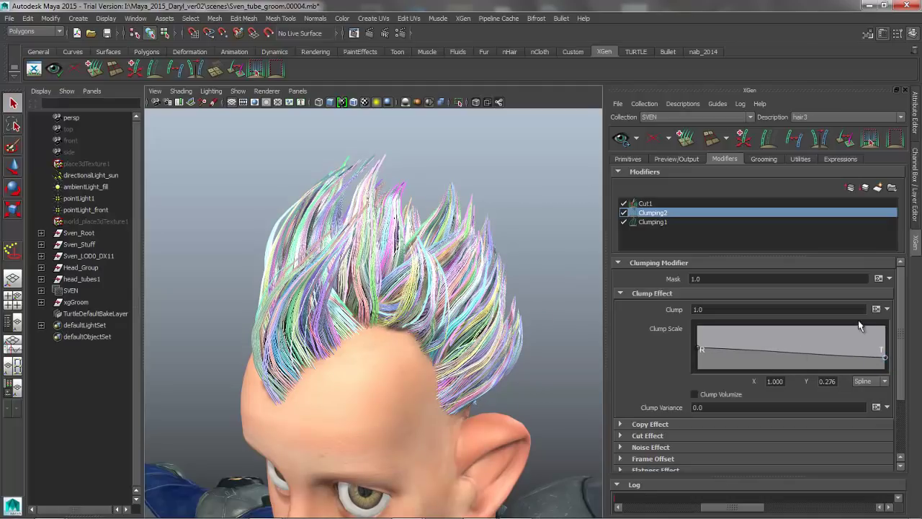
pyautogui.scroll(-4, 900, 340)
pyautogui.click(692, 423)
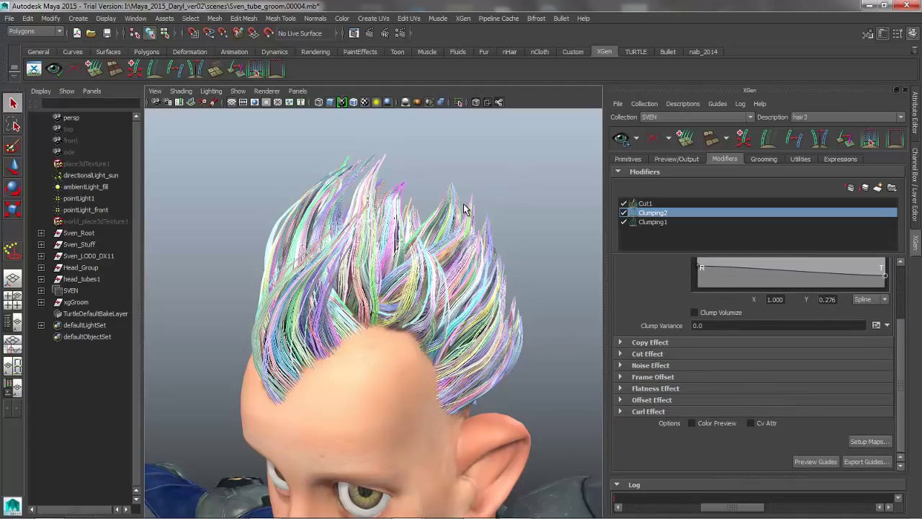
pyautogui.moveTo(397, 212)
pyautogui.keyDown('alt'); pyautogui.mouseDown()
pyautogui.moveTo(346, 208)
pyautogui.moveTo(409, 208)
pyautogui.mouseUp(); pyautogui.keyUp('alt')
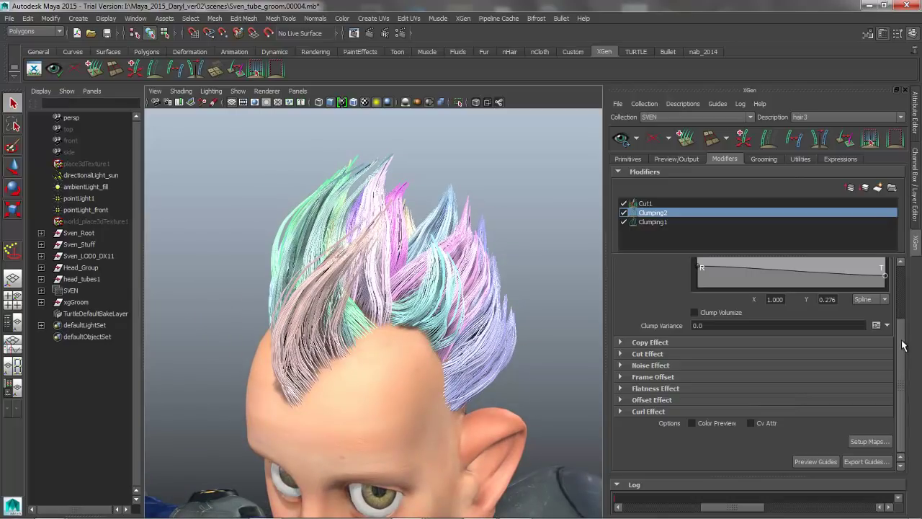
pyautogui.moveTo(903, 345); pyautogui.dragTo(886, 283)
# Add a Noise modifier to the hair3 description and set its frequency to 2
pyautogui.click(877, 188)
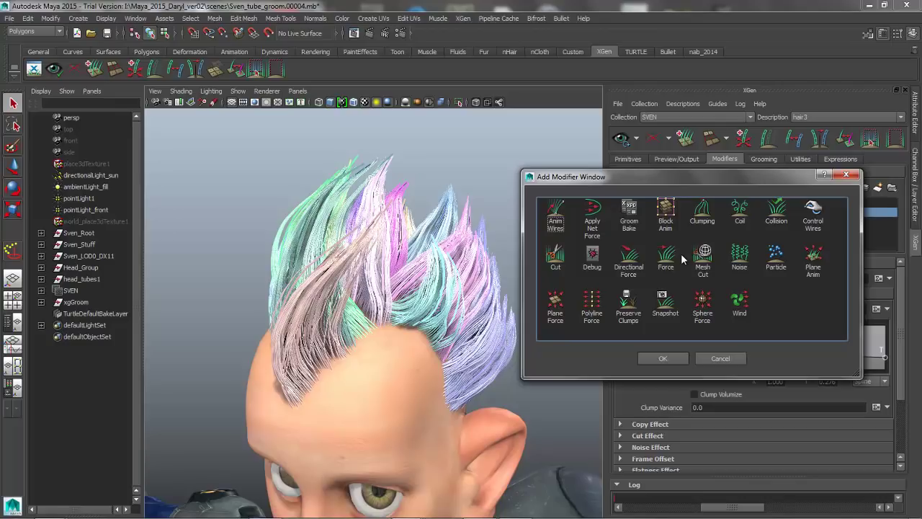
pyautogui.click(740, 259)
pyautogui.click(667, 358)
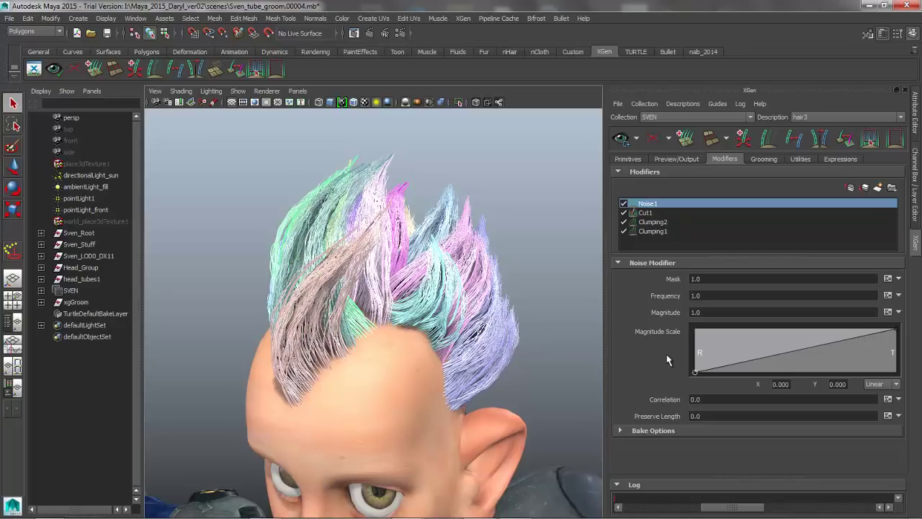
pyautogui.click(715, 294)
pyautogui.doubleClick(729, 295)
pyautogui.write('2')
pyautogui.press('Return')
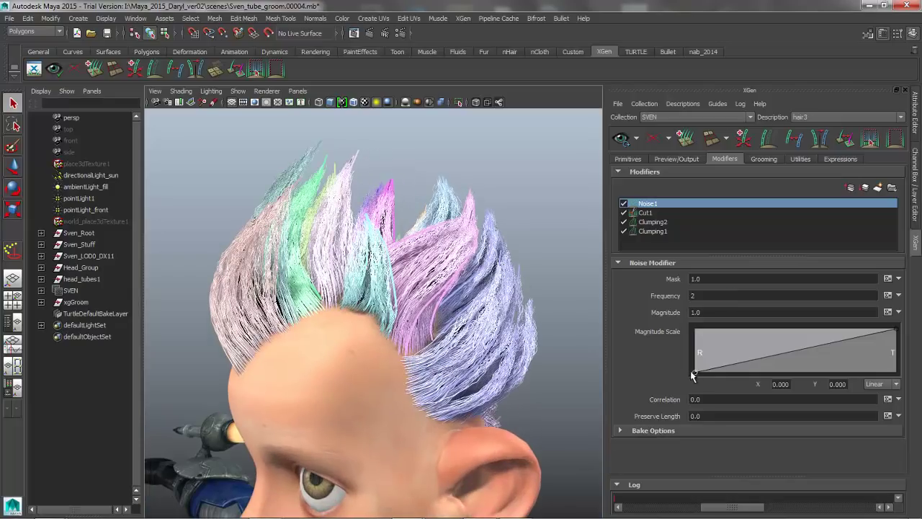
pyautogui.keyDown('alt'); pyautogui.moveTo(474, 380); pyautogui.dragTo(467, 381); pyautogui.keyUp('alt')
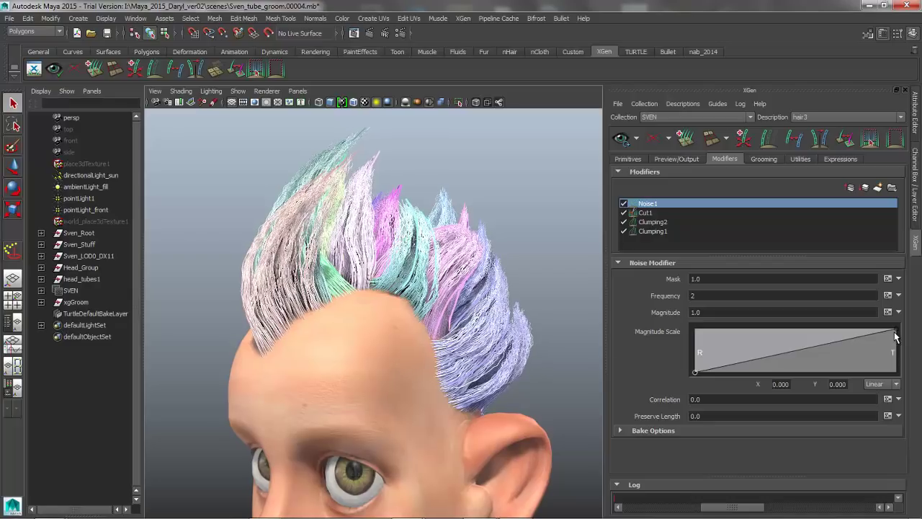
# Try a magnitude of .4 on the Noise1 modifier and check the hair from the side
pyautogui.click(727, 311)
pyautogui.hotkey('ctrl', 'a')
pyautogui.write('.')
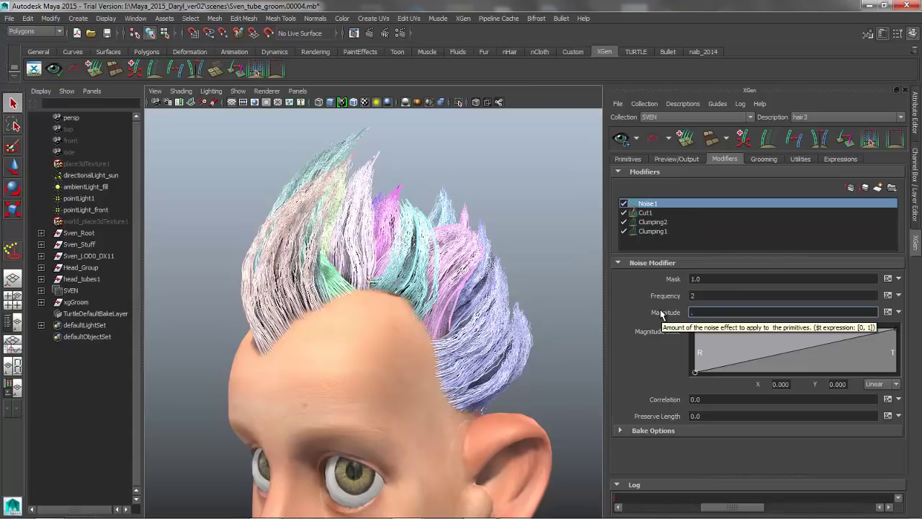
pyautogui.write('4')
pyautogui.press('Return')
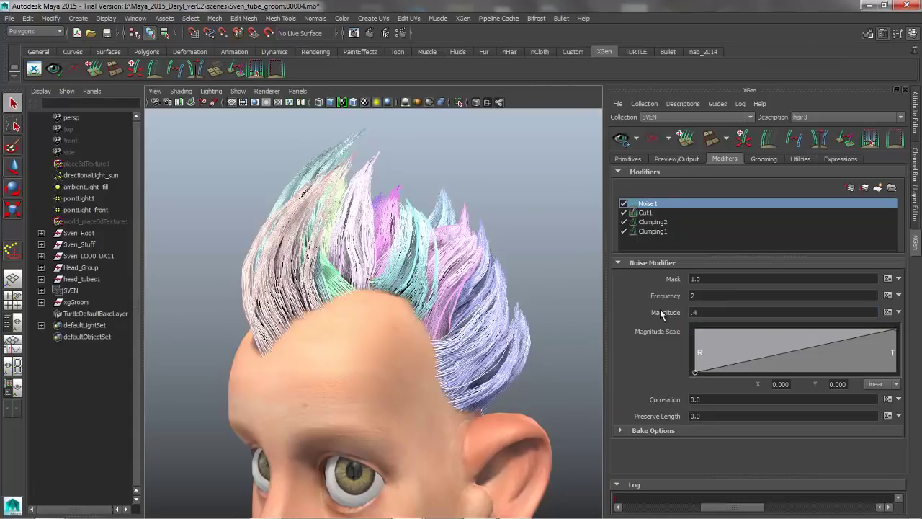
pyautogui.keyDown('alt'); pyautogui.moveTo(440, 281); pyautogui.dragTo(392, 283); pyautogui.keyUp('alt')
# Try an exaggerated Noise1 magnitude of 5 and inspect the effect around the head
pyautogui.doubleClick(699, 312)
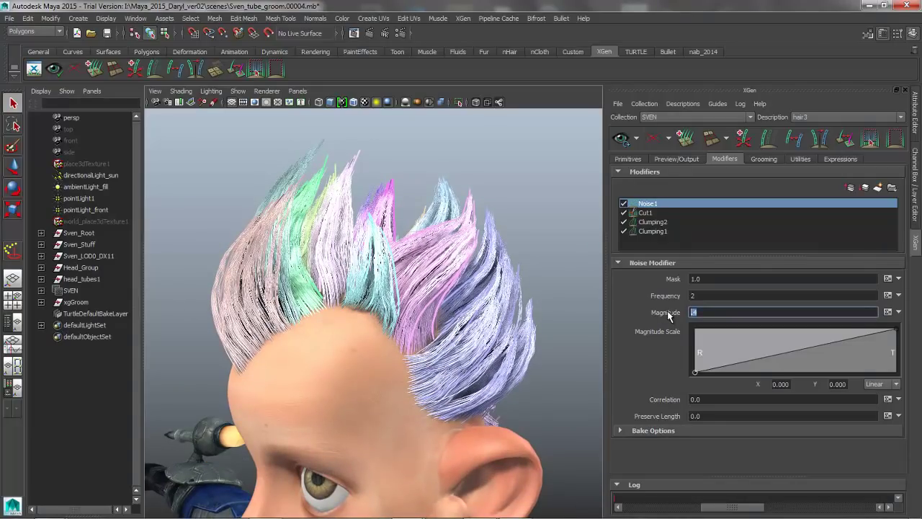
pyautogui.write('5')
pyautogui.press('Return')
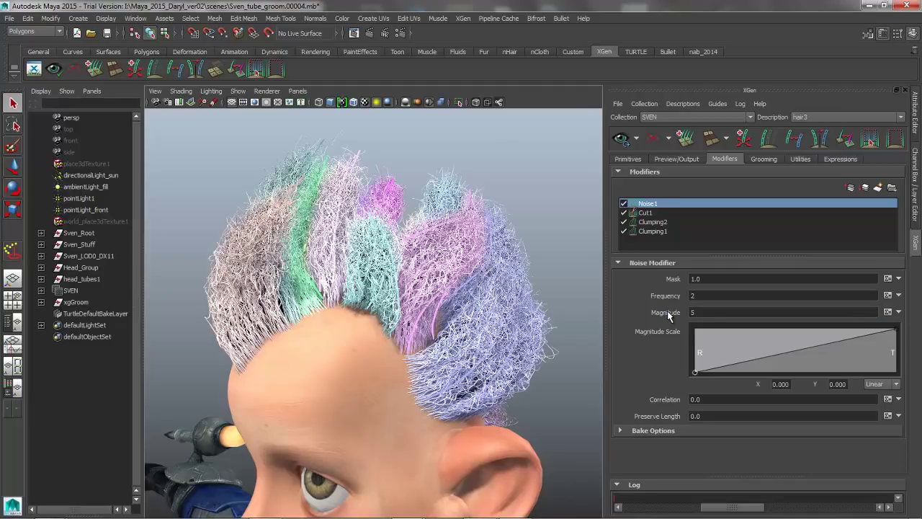
pyautogui.keyDown('alt'); pyautogui.moveTo(369, 262); pyautogui.dragTo(433, 267); pyautogui.keyUp('alt')
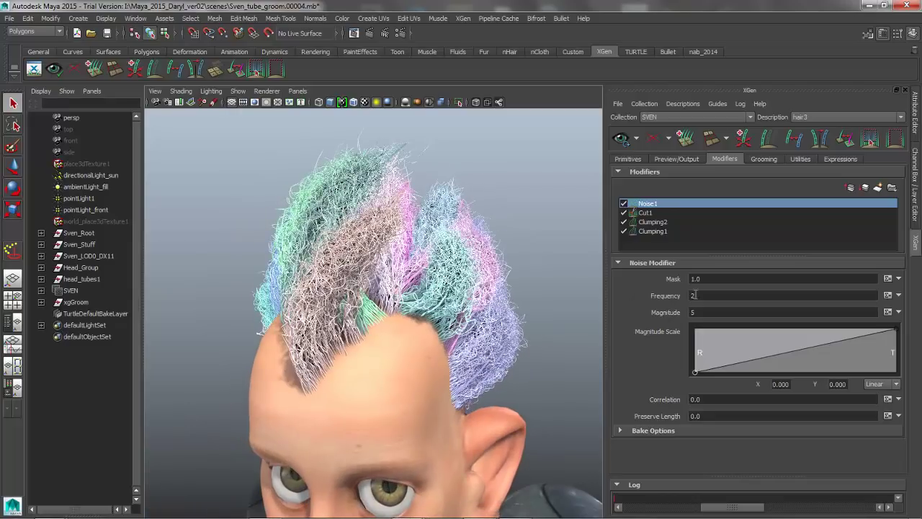
# Reduce the Noise1 magnitude to 2 and then to 1, checking the hair shape
pyautogui.doubleClick(694, 312)
pyautogui.write('2')
pyautogui.press('Return')
pyautogui.doubleClick(691, 312)
pyautogui.write('1')
pyautogui.press('Return')
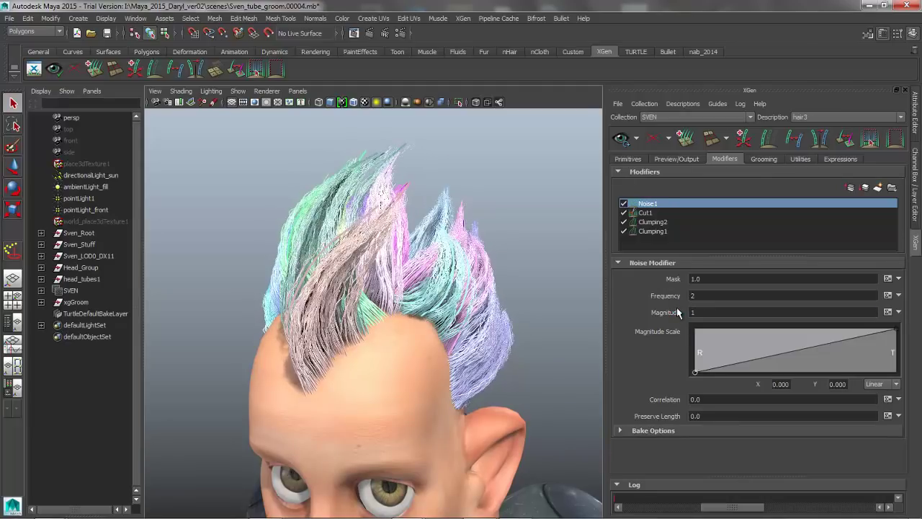
pyautogui.keyDown('alt'); pyautogui.moveTo(432, 212); pyautogui.dragTo(415, 220); pyautogui.keyUp('alt')
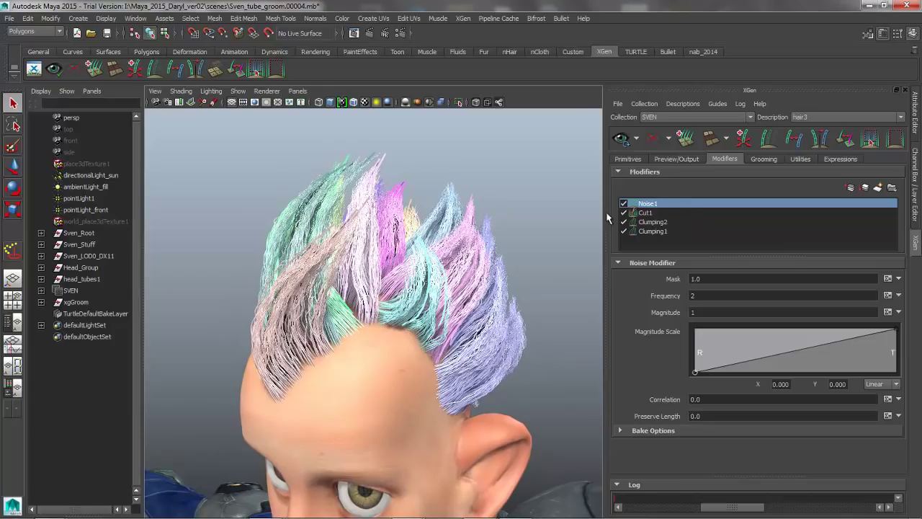
# Set the Noise1 magnitude to .5 and check the hair from another angle
pyautogui.click(710, 313)
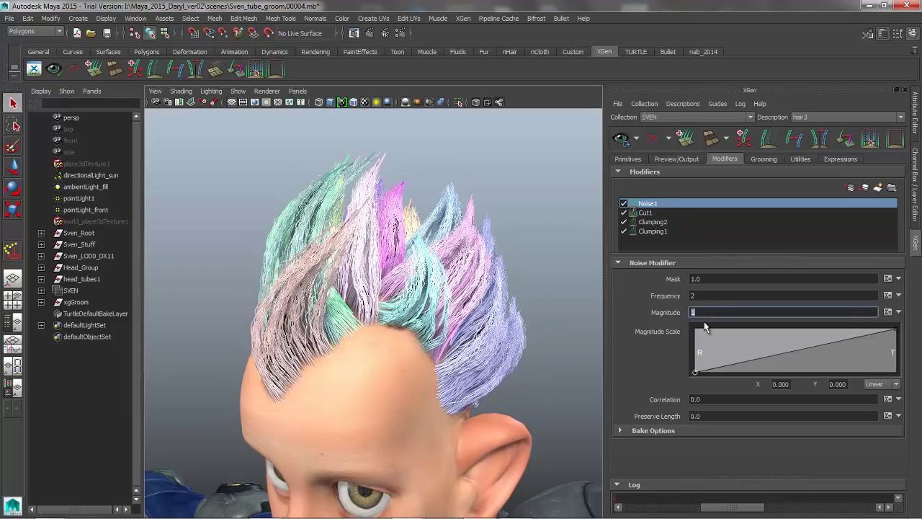
pyautogui.write('.5')
pyautogui.press('Return')
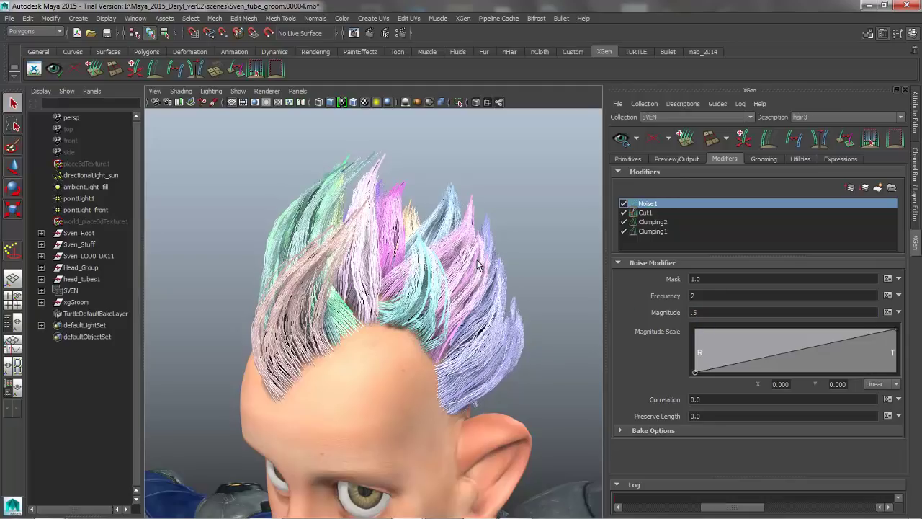
pyautogui.keyDown('alt'); pyautogui.moveTo(478, 262); pyautogui.dragTo(492, 258); pyautogui.keyUp('alt')
# Replace the region map in the hair's Primitive Color with the color_gray sample UI expression
pyautogui.click(677, 159)
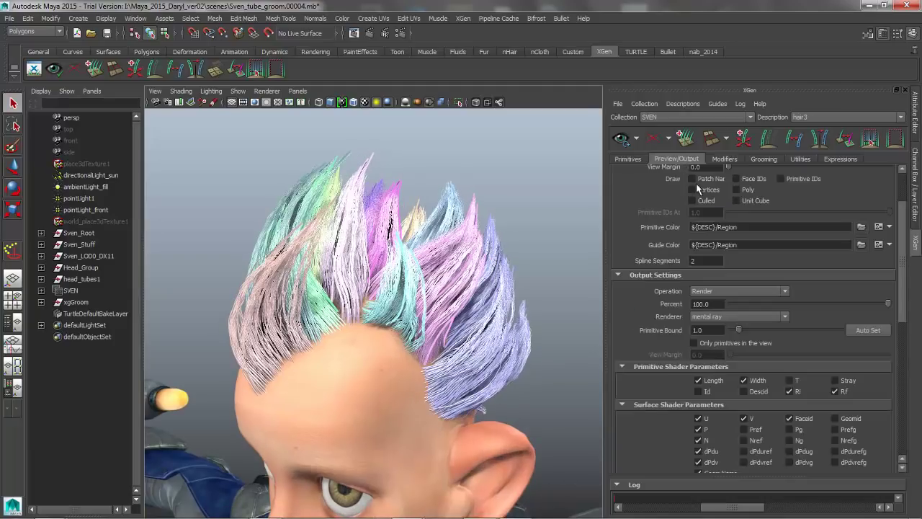
pyautogui.click(890, 227)
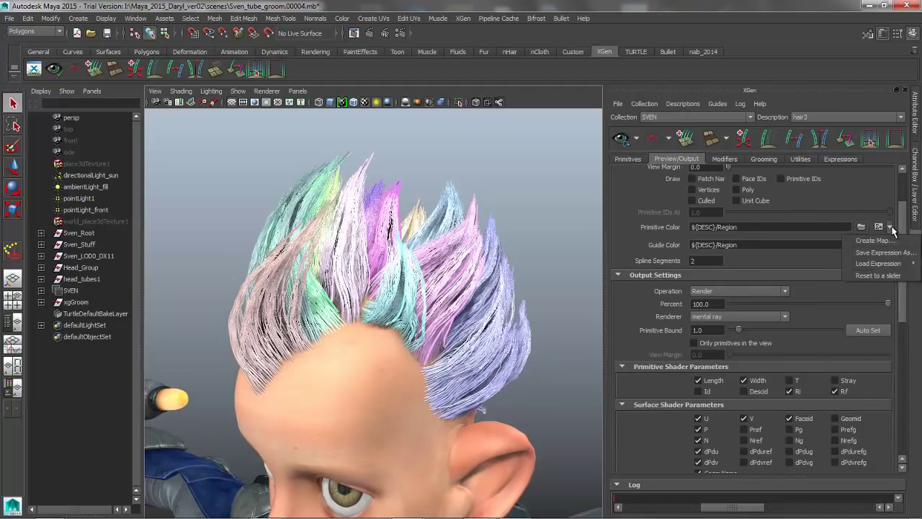
pyautogui.moveTo(881, 264)
pyautogui.moveTo(790, 310)
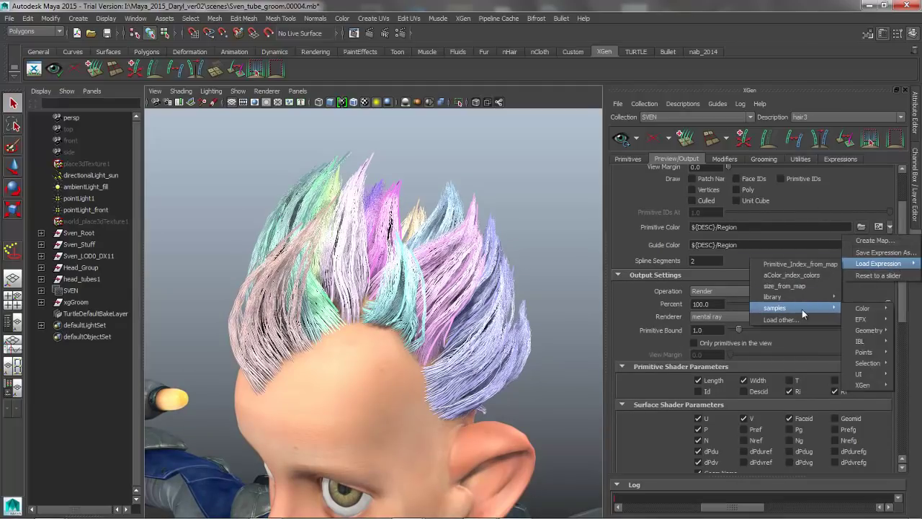
pyautogui.moveTo(861, 373)
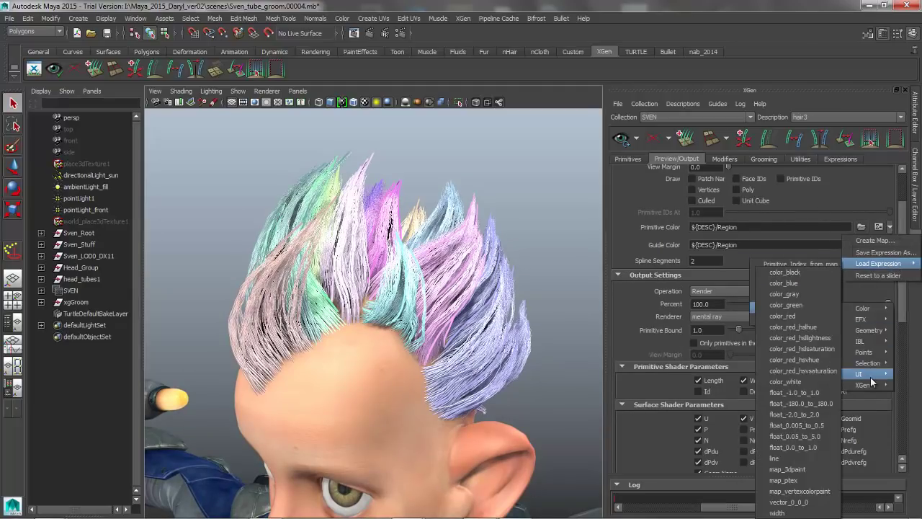
pyautogui.click(790, 294)
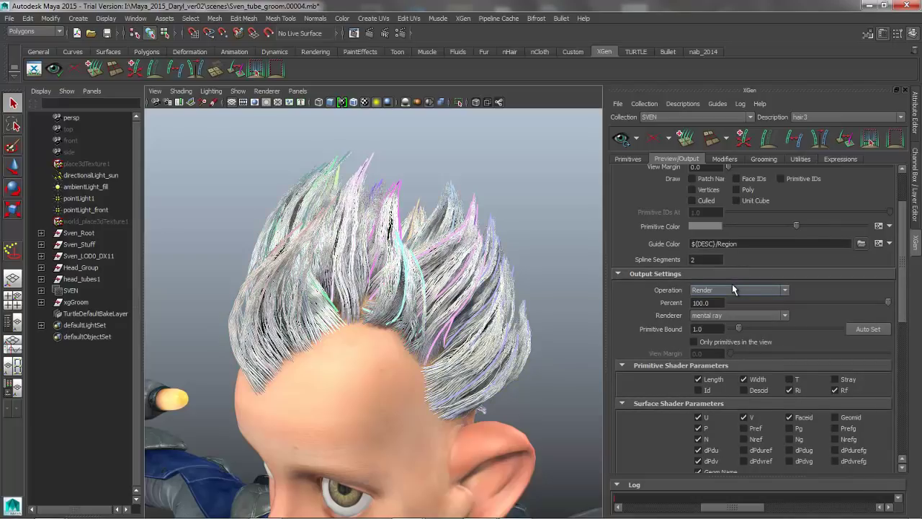
# Darken the Primitive Color to near black and view the hair on the whole head
pyautogui.moveTo(754, 227); pyautogui.dragTo(729, 226)
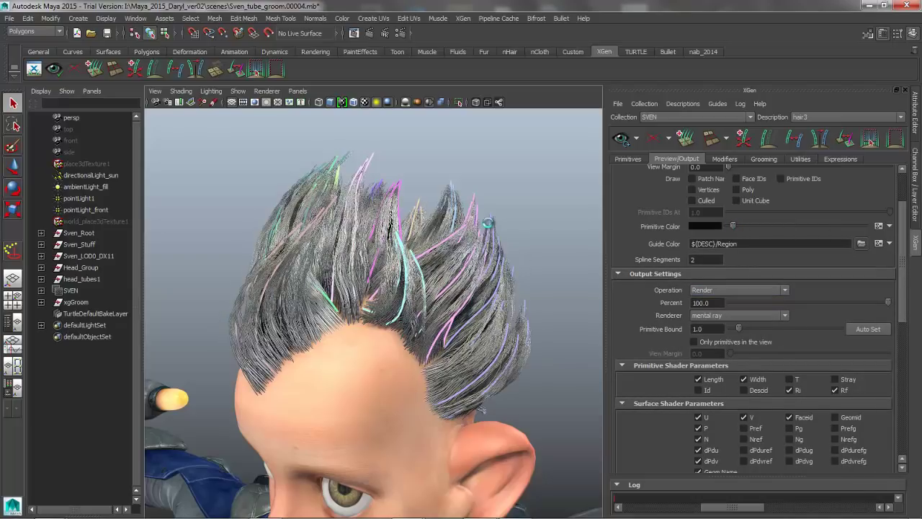
pyautogui.keyDown('alt'); pyautogui.moveTo(386, 191); pyautogui.dragTo(378, 193); pyautogui.keyUp('alt')
pyautogui.keyDown('alt'); pyautogui.moveTo(490, 196); pyautogui.dragTo(387, 325); pyautogui.keyUp('alt')
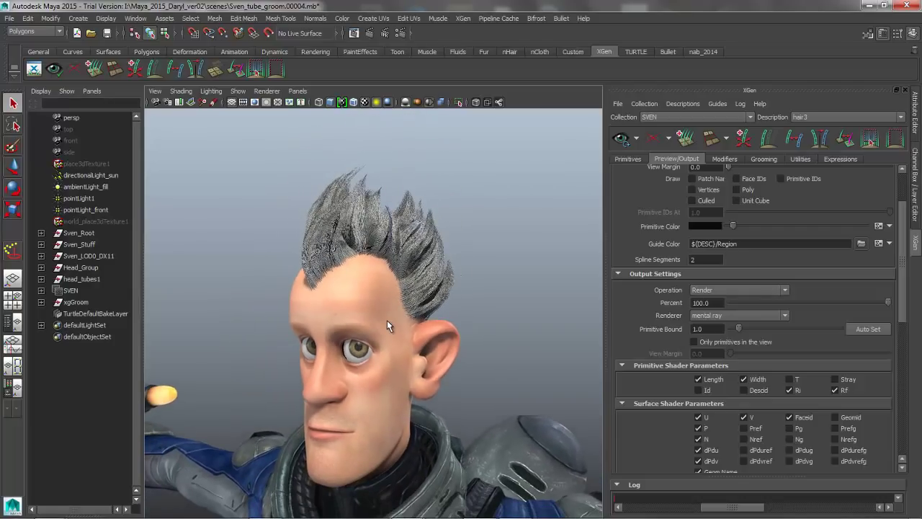